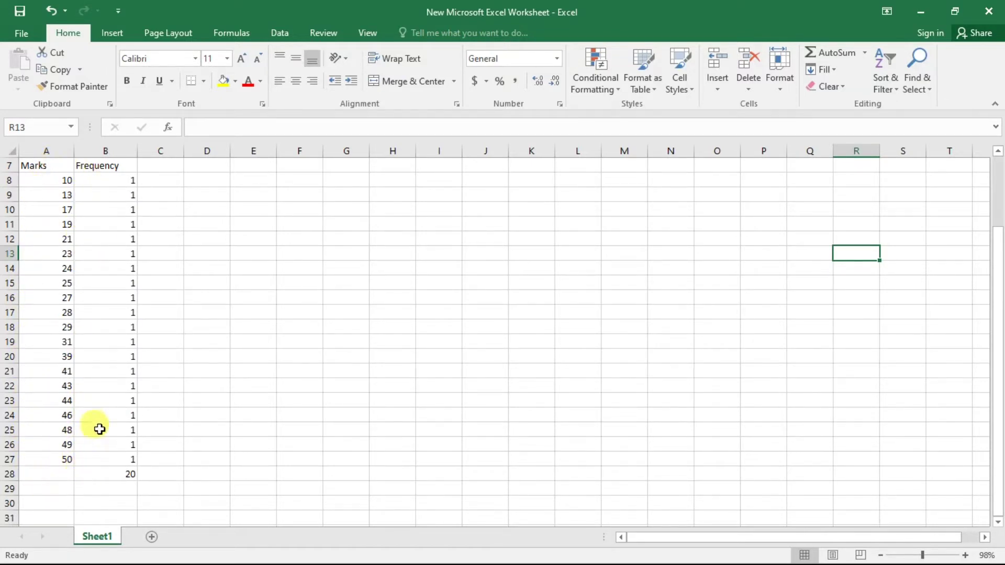
left_click(51, 181)
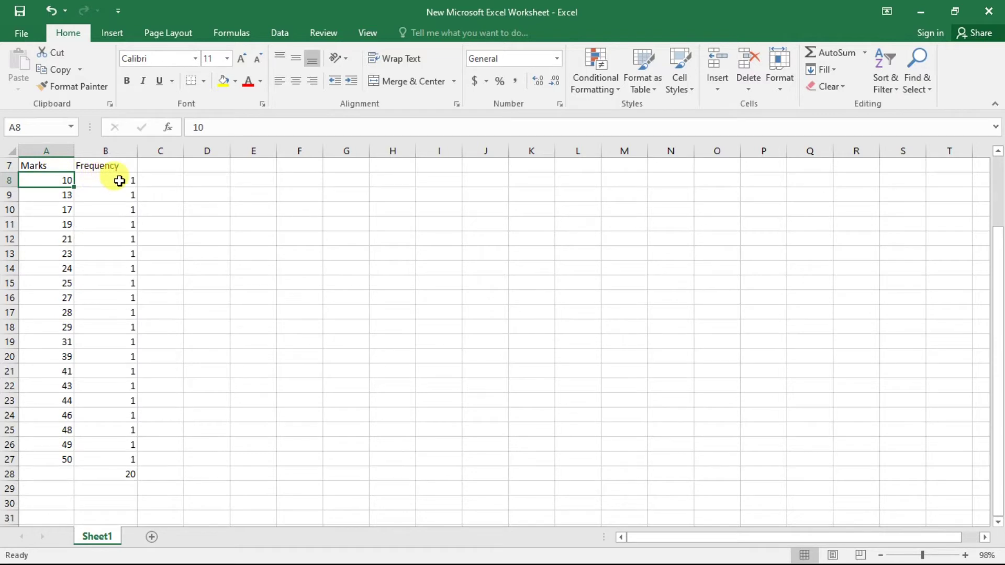
left_click(62, 196)
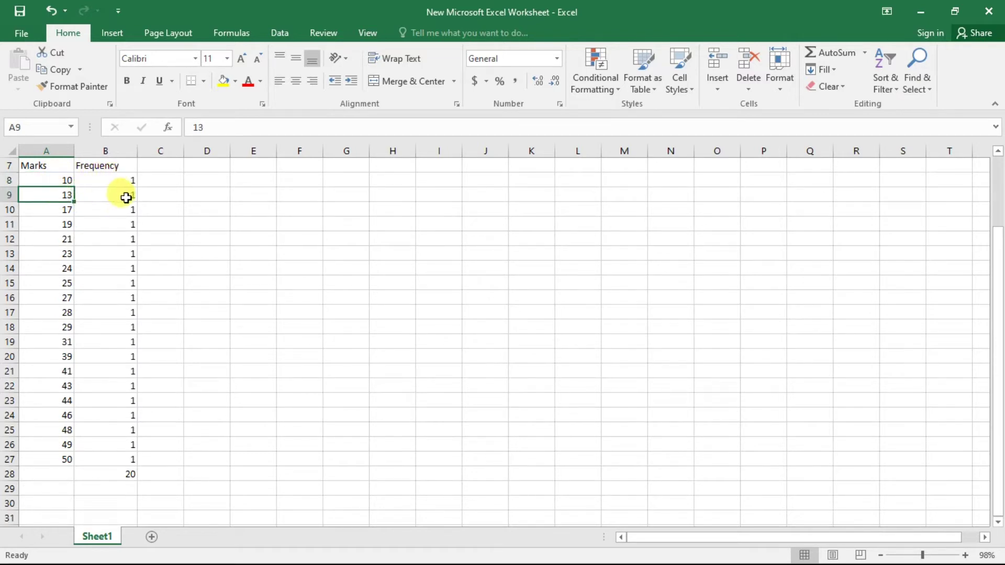
left_click(71, 357)
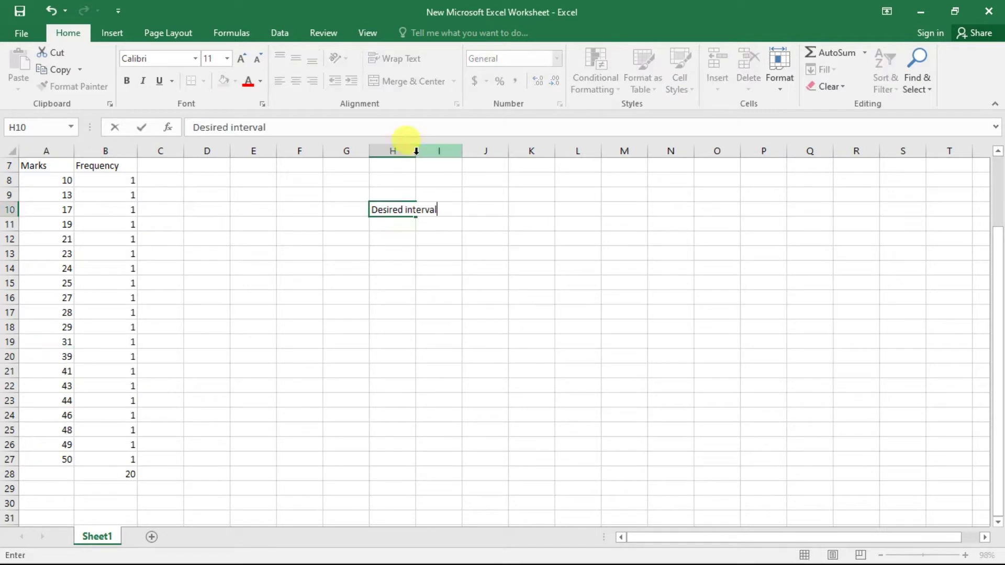
Enter the label "Desired interval" in H10, widen column H to fit it, and enter 6 in I10
left_click(411, 150)
left_click_drag(416, 151, 448, 156)
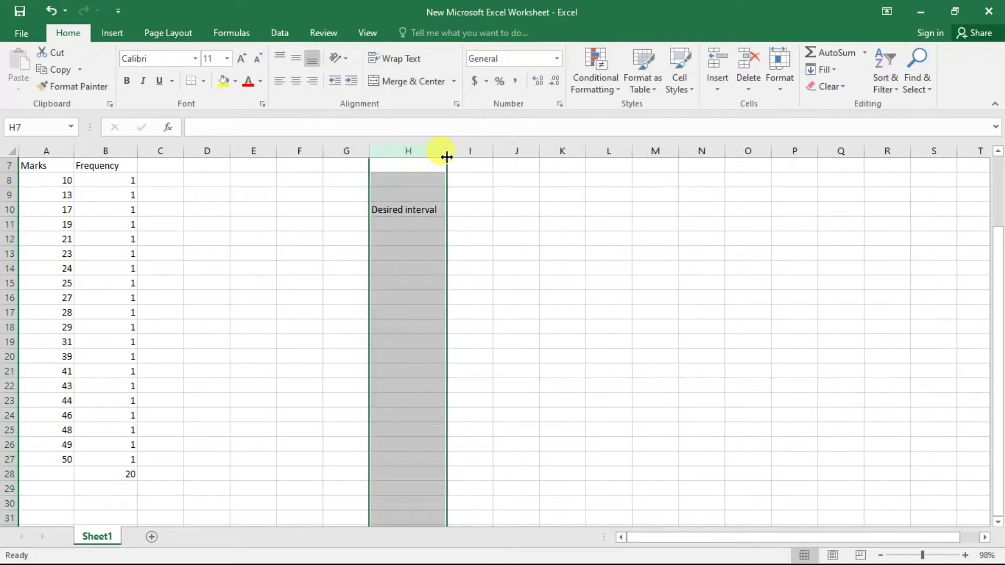
left_click(467, 208)
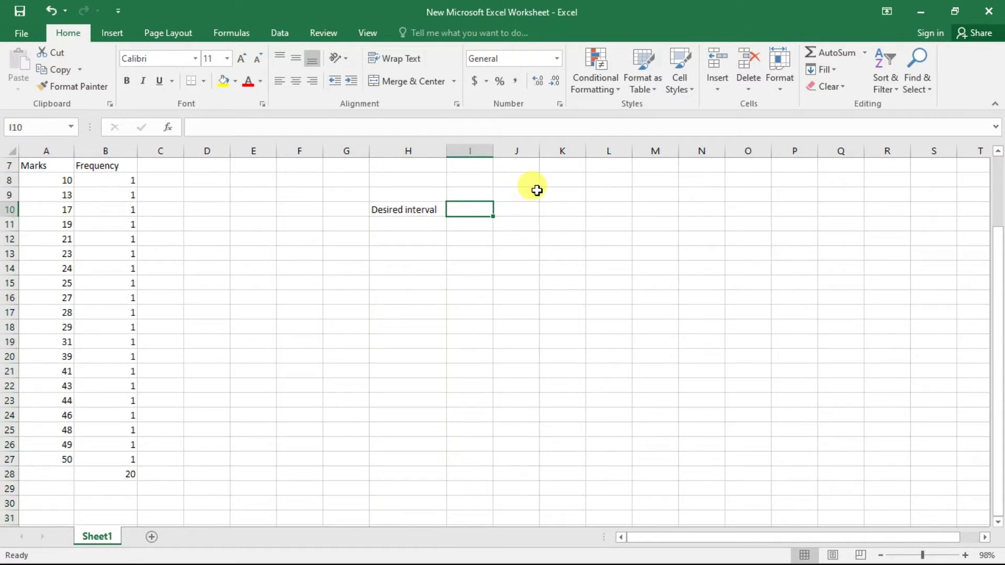
type("6")
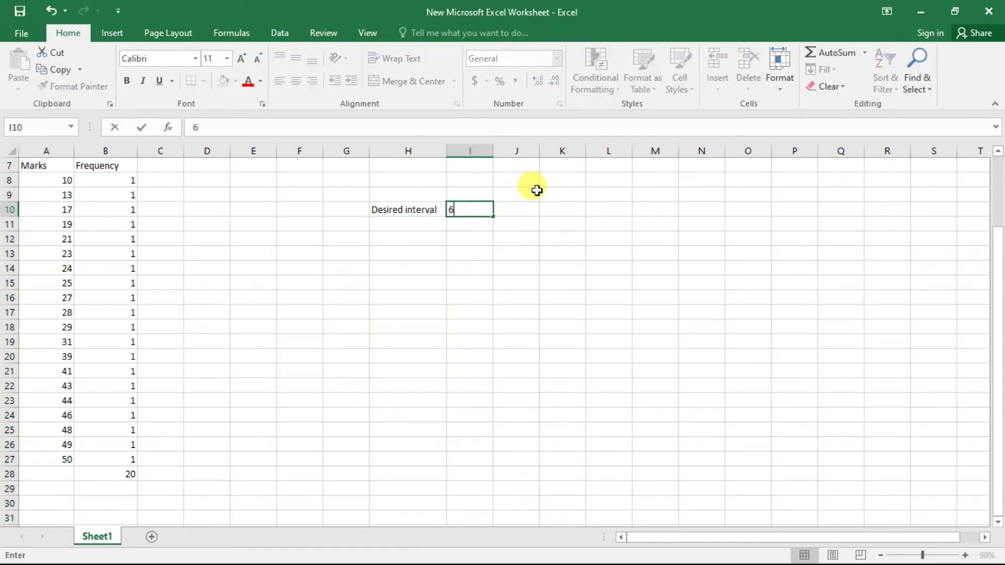
Write "interval width = 7" in K10, its formula largest number - smallest number over Desired interval in L10:L11, and "50 - 10 / 6 = 6.666 = 7" in L13
left_click(616, 210)
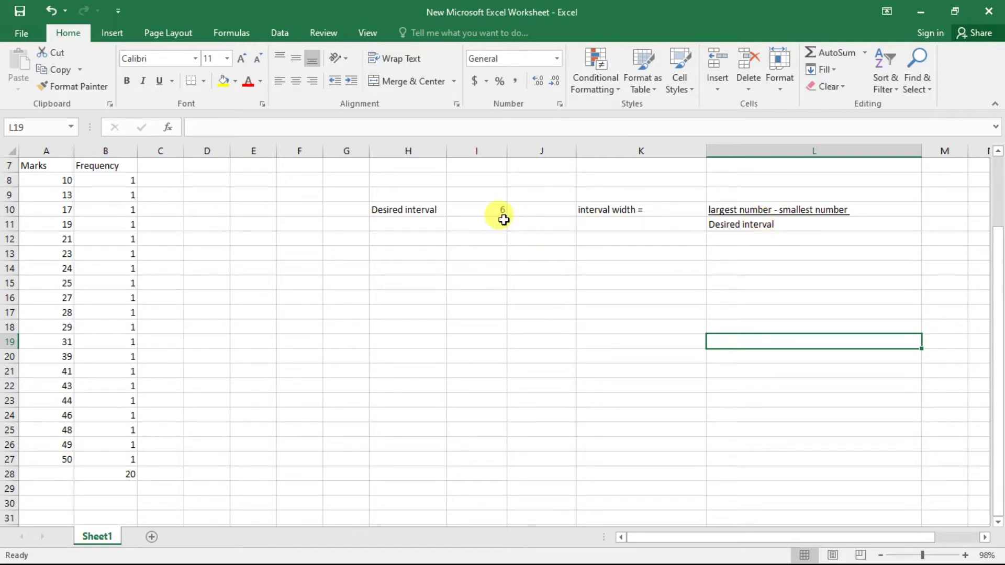
left_click(762, 255)
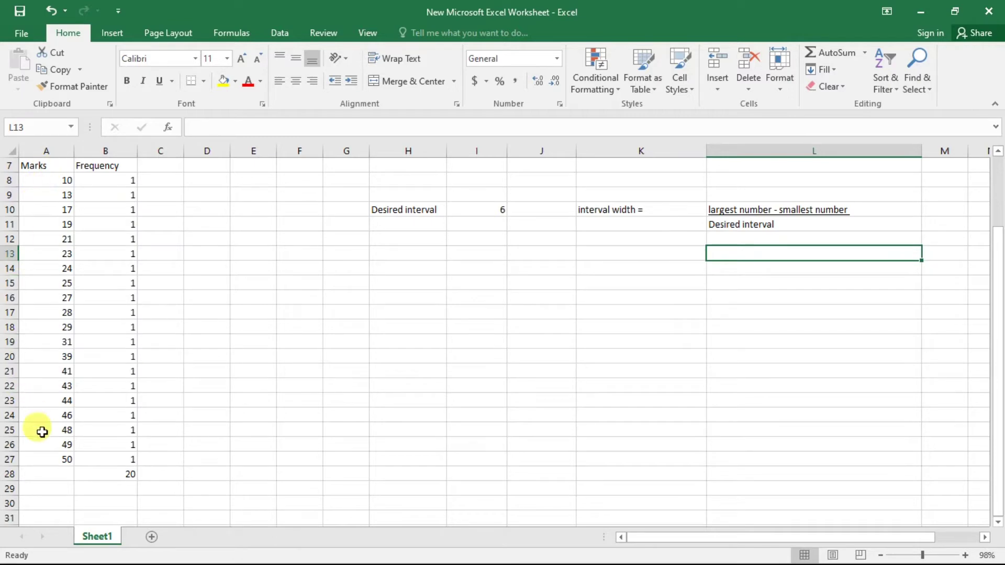
type("50 - 10 / 6")
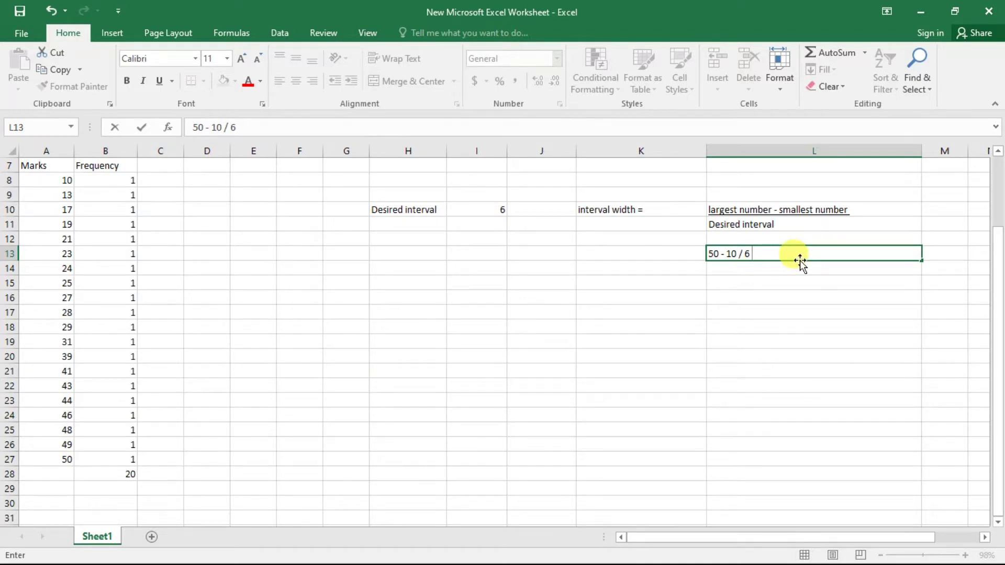
type("= 6.")
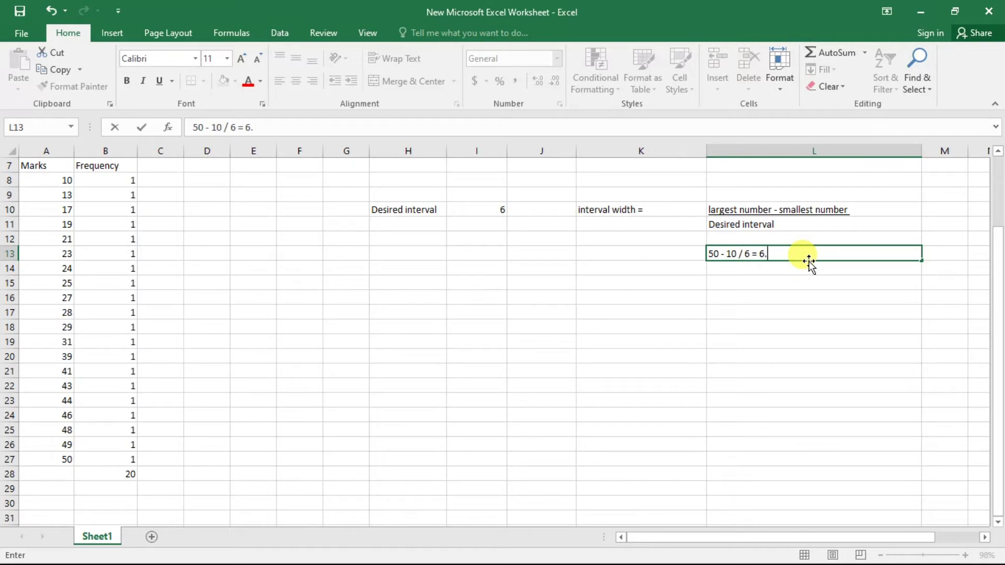
type("666 = ")
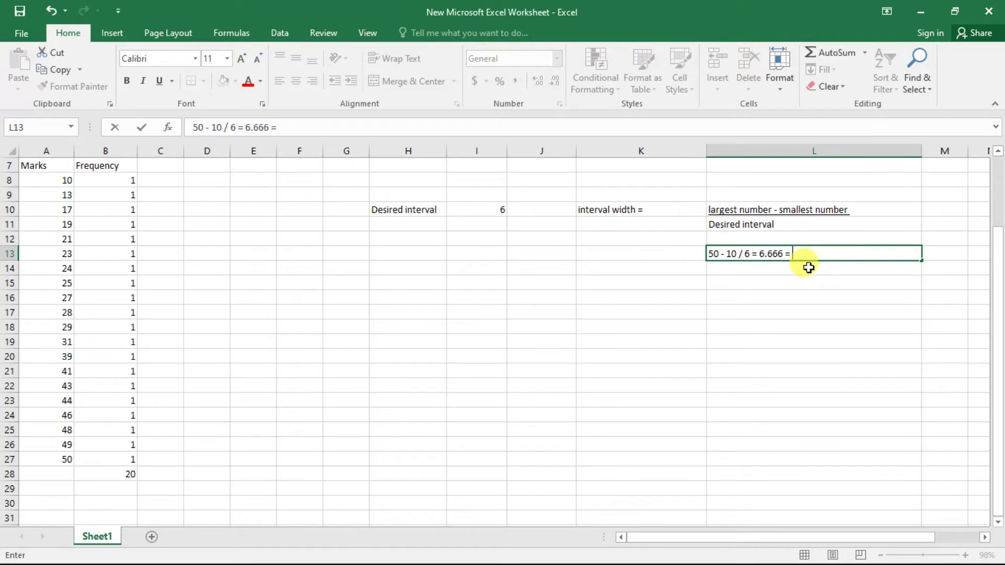
type("7")
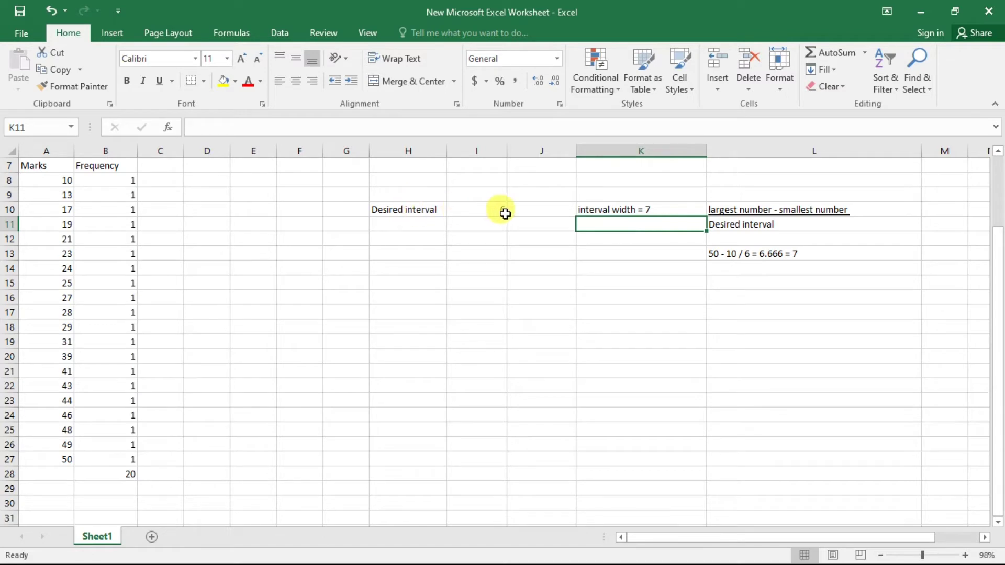
Add the table headers "Interval start", "Interval end" and "Freq" in cells H15 to J15
left_click(419, 283)
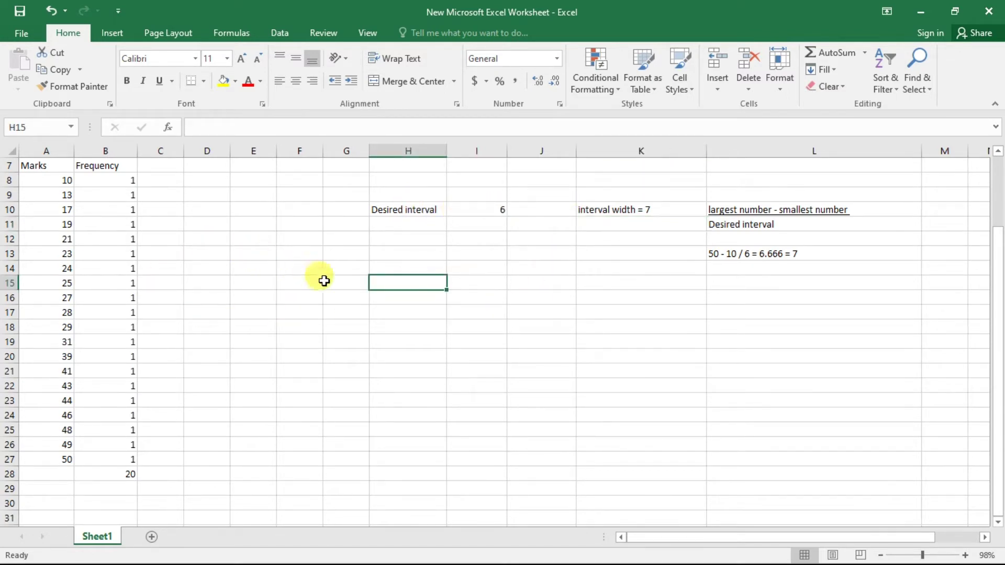
type("Interval start")
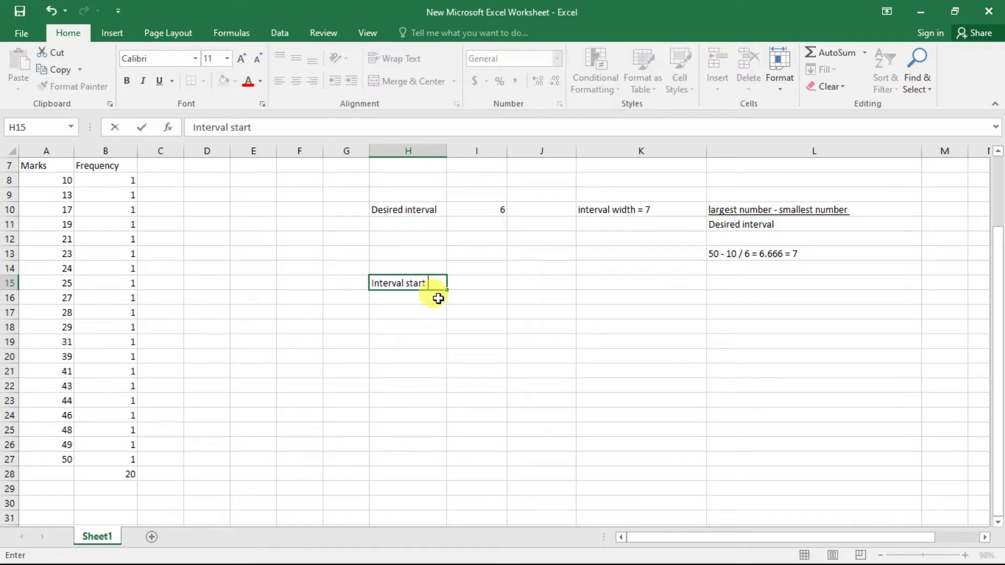
left_click(495, 280)
type("Interval end")
key("Tab")
type("Freq")
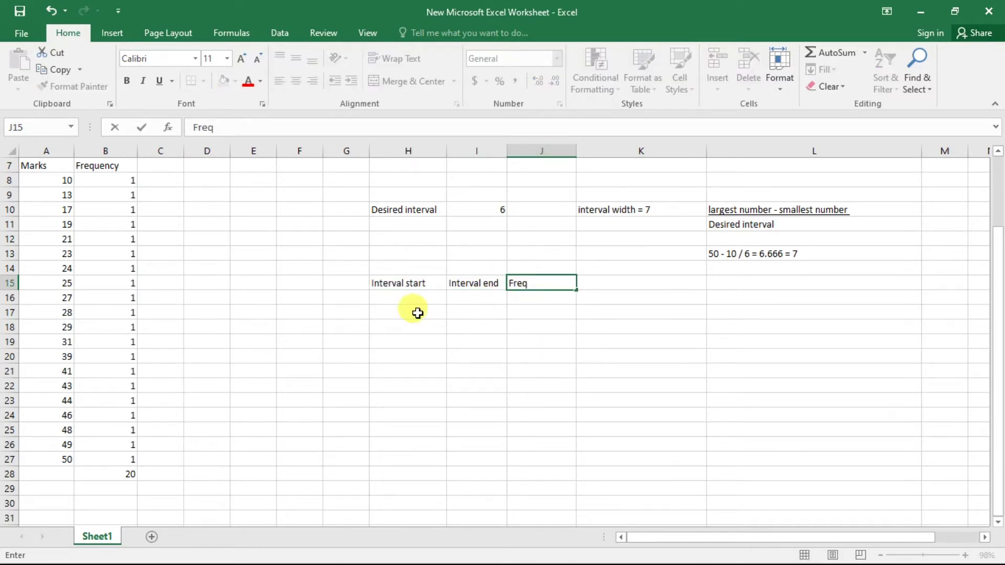
Fill rows 17 to 22 with the start and end values of six 7-wide intervals, from 10–17 up to 45–52
left_click(386, 312)
type("10")
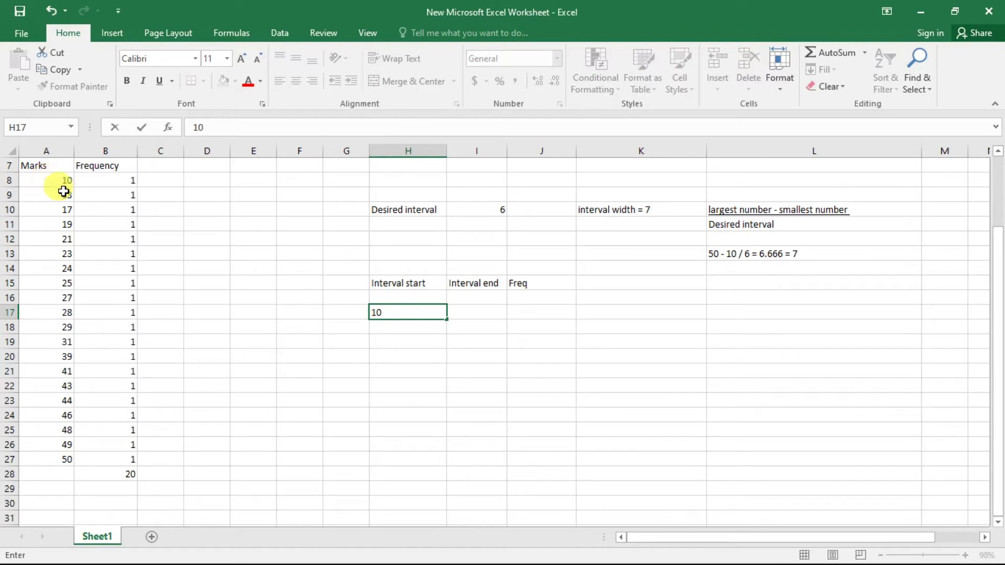
left_click(464, 316)
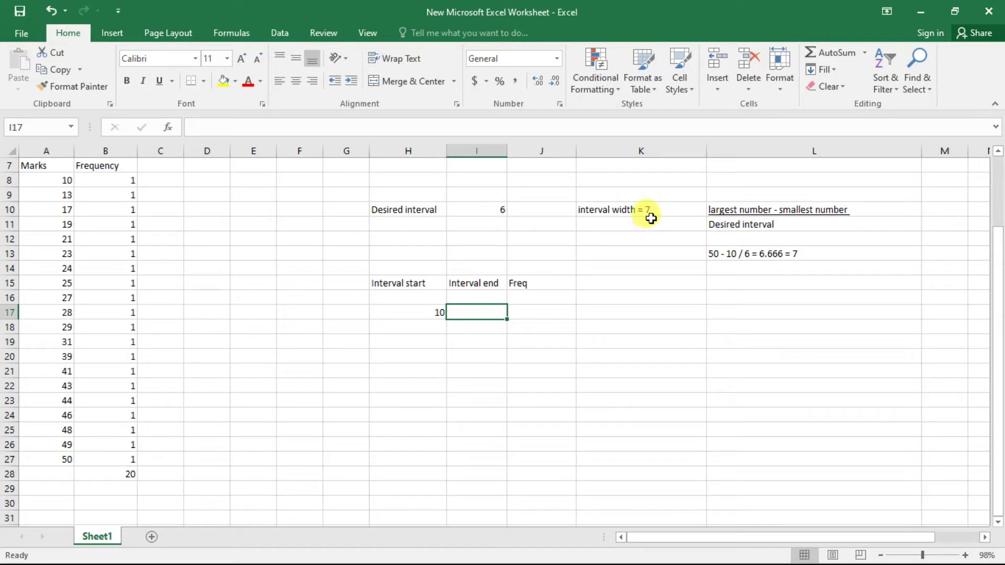
type("17")
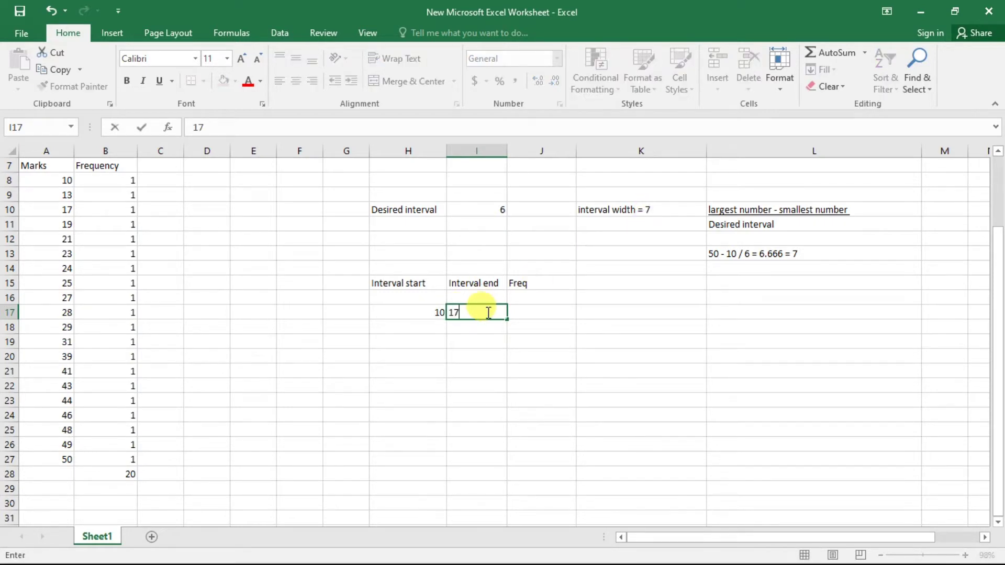
left_click(420, 328)
type("1")
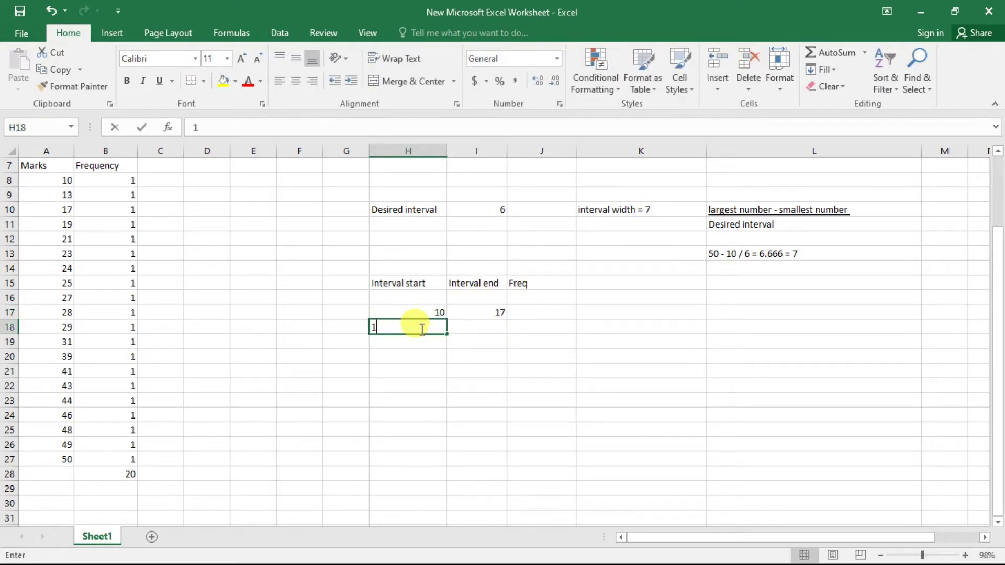
type("7")
left_click(491, 328)
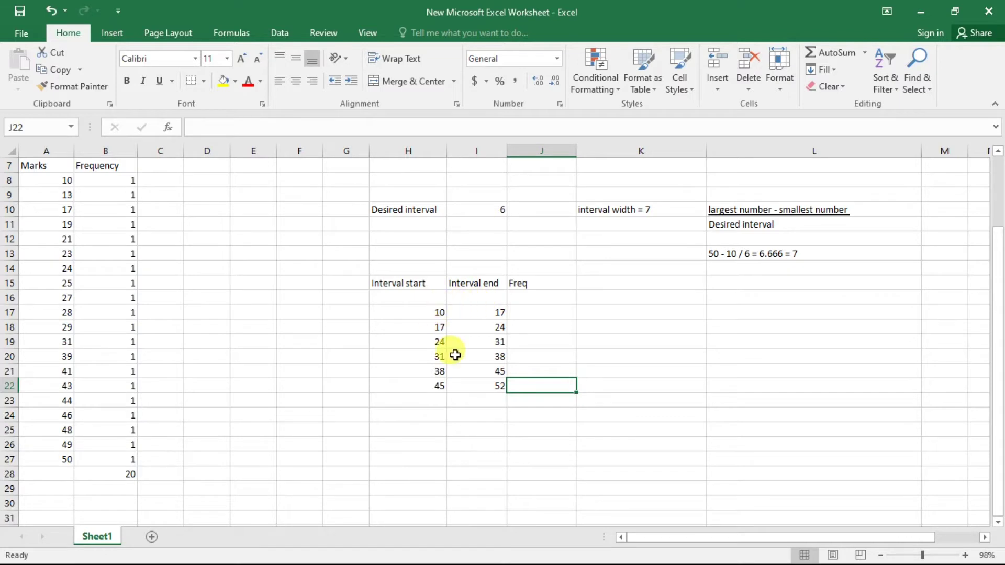
Count the marks that fall in the 10–17 interval and enter 3 as its frequency in J17
left_click(544, 313)
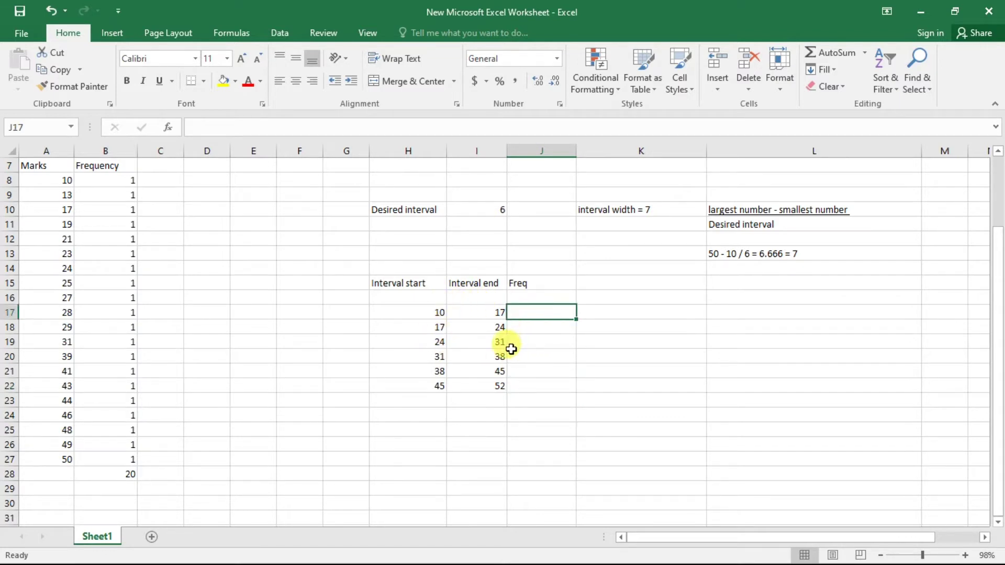
left_click(441, 317)
left_click(489, 314)
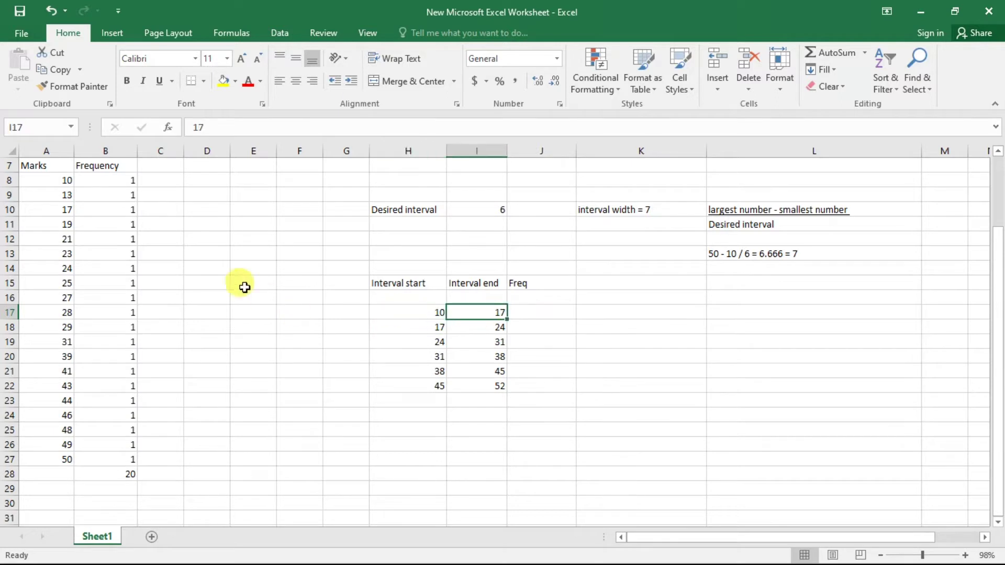
left_click(58, 180)
left_click(62, 195)
left_click(64, 210)
left_click(554, 312)
type("3")
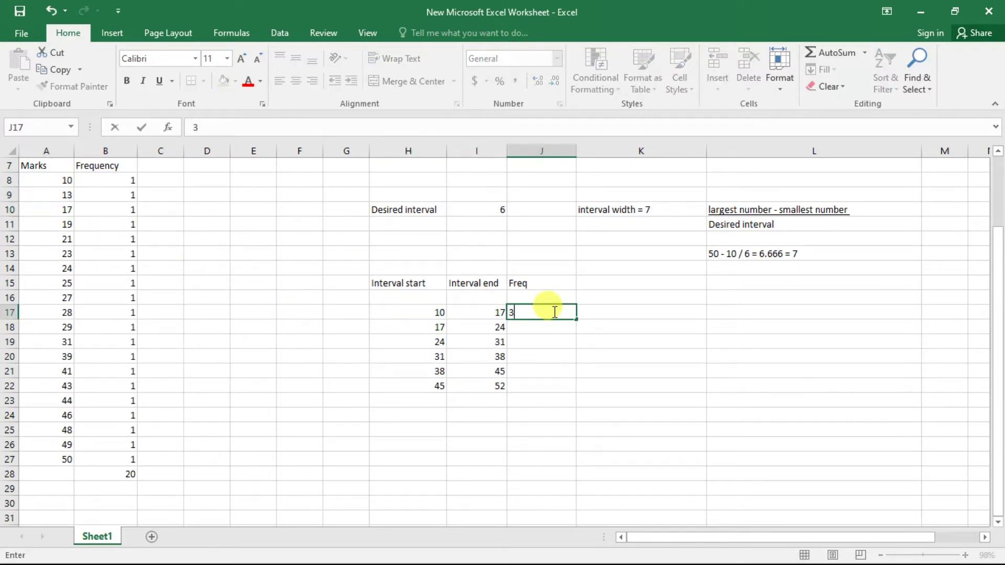
Count the marks in the 17–24 interval, enter 4 in J18, and fill J19 to J22 with frequencies 5, 0, 4 and 4
left_click(433, 328)
left_click(488, 330)
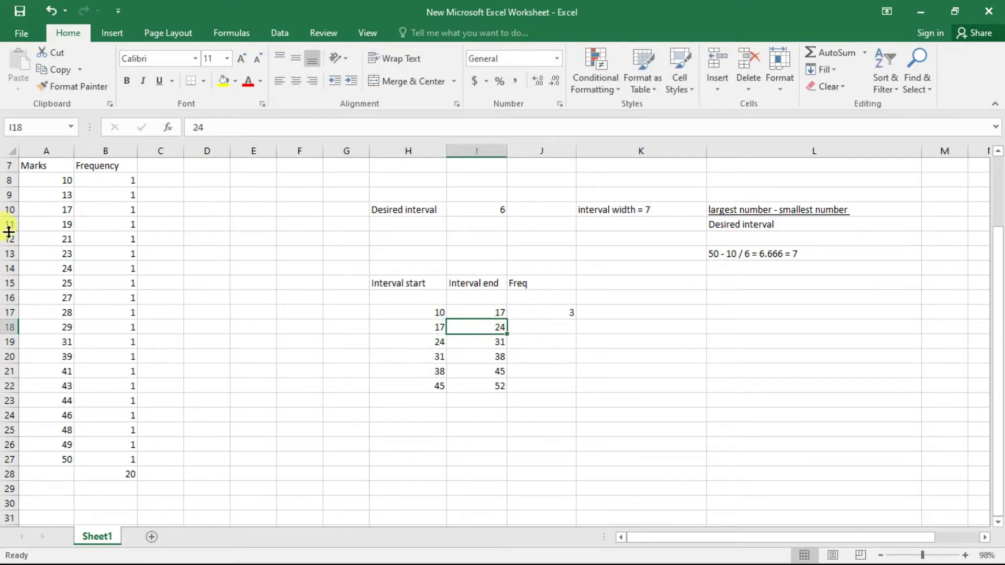
left_click(66, 225)
left_click(65, 241)
left_click(65, 255)
left_click(66, 270)
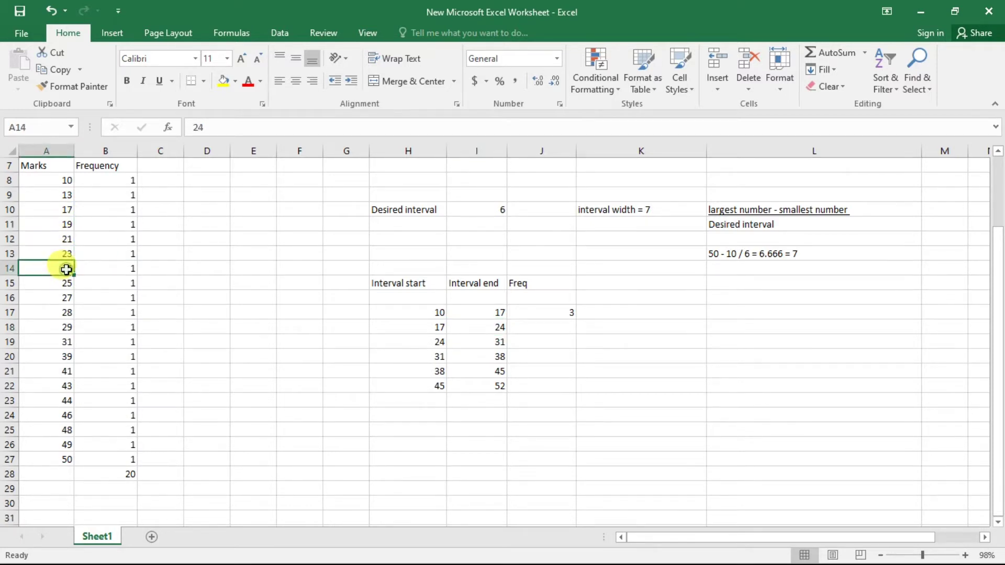
left_click(529, 329)
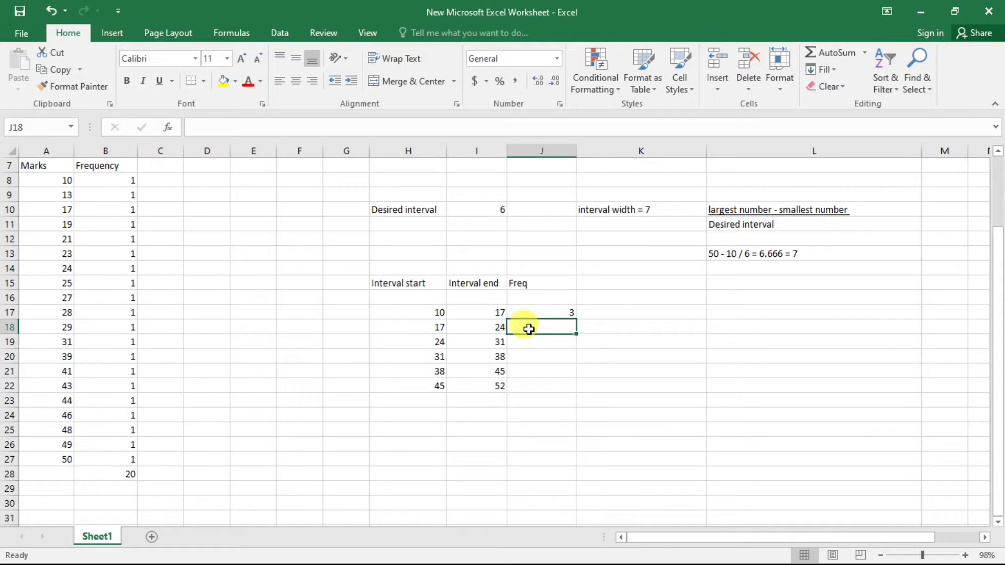
type("4")
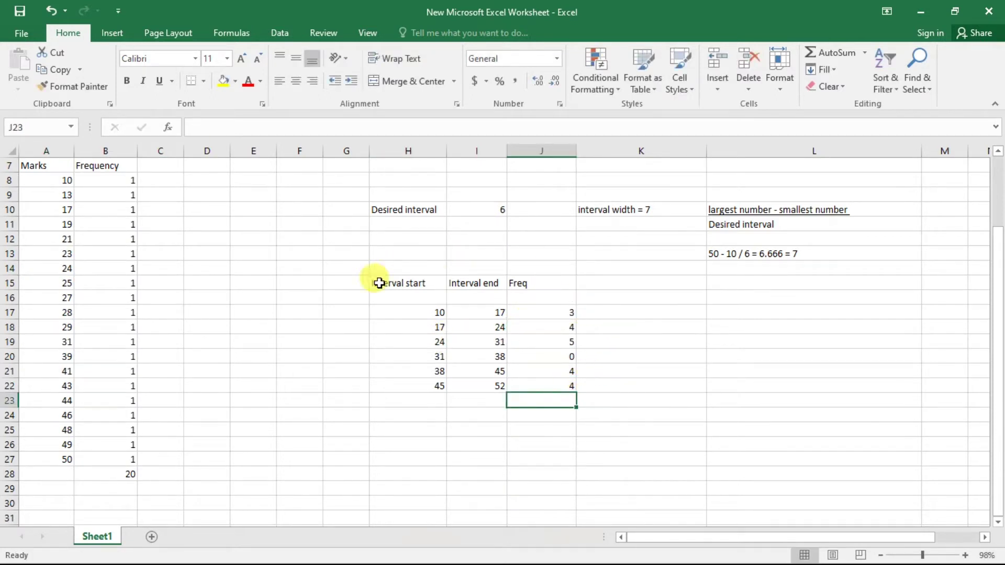
Total the Freq column with a sum in J23
left_click(569, 313)
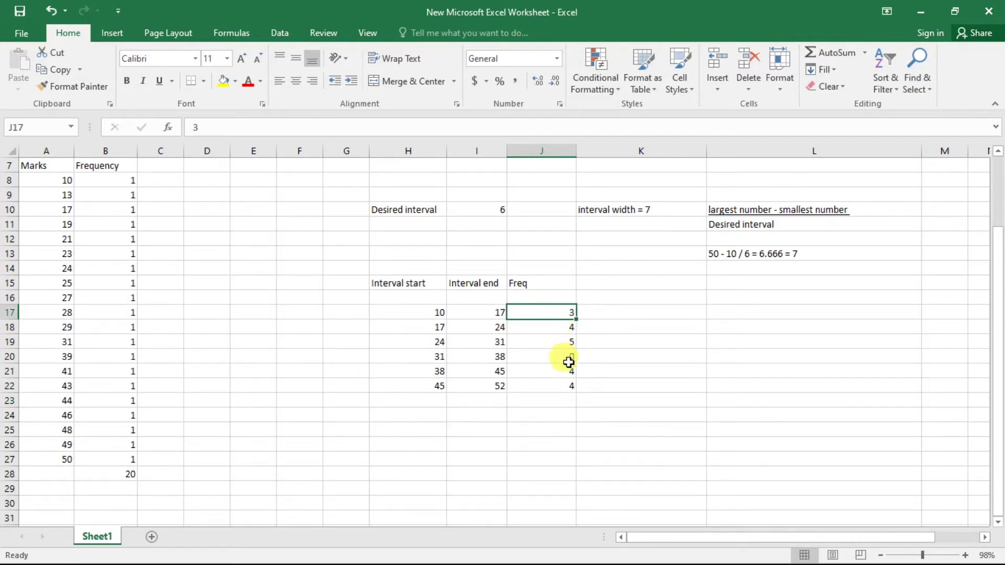
left_click(560, 401)
key("alt+equal")
key("Return")
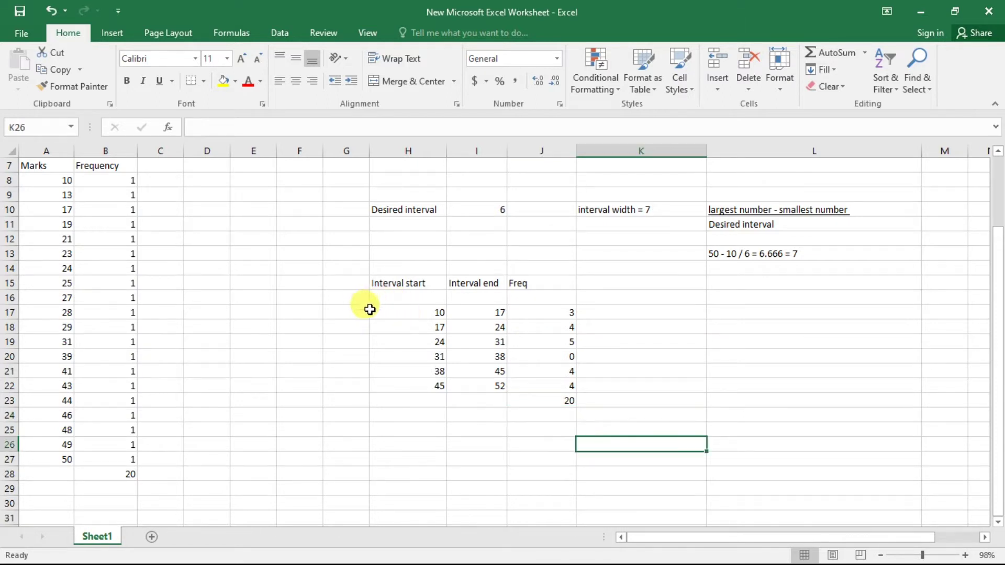
Insert a histogram chart from the range G16:J22 and move it beside the interval table, over columns A to G
left_click_drag(359, 299, 566, 386)
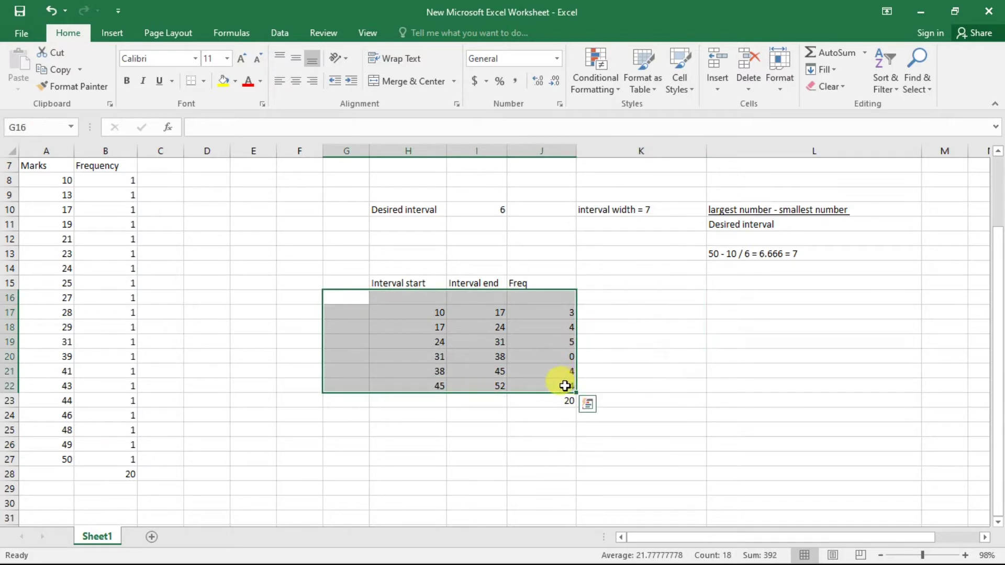
left_click(112, 34)
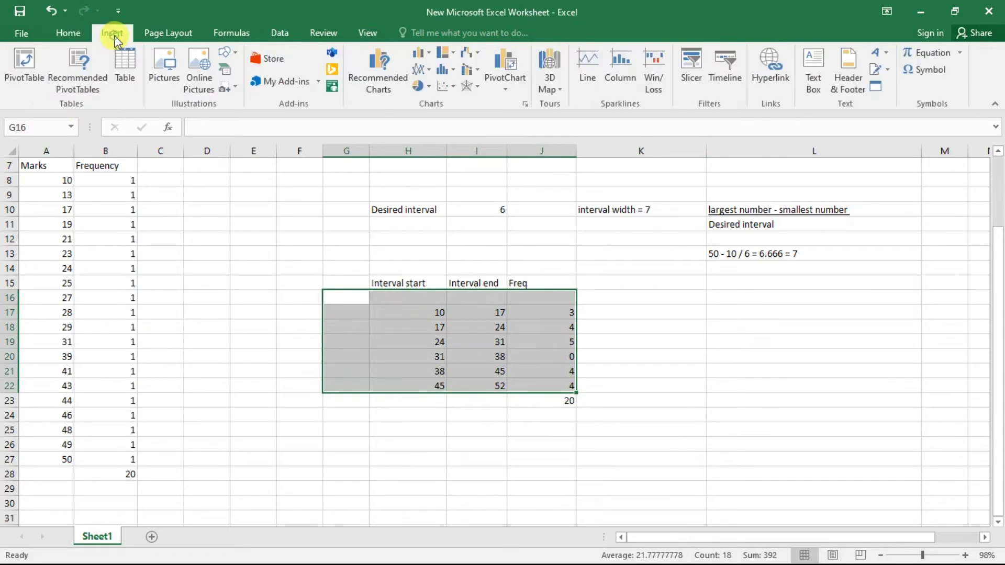
left_click(453, 70)
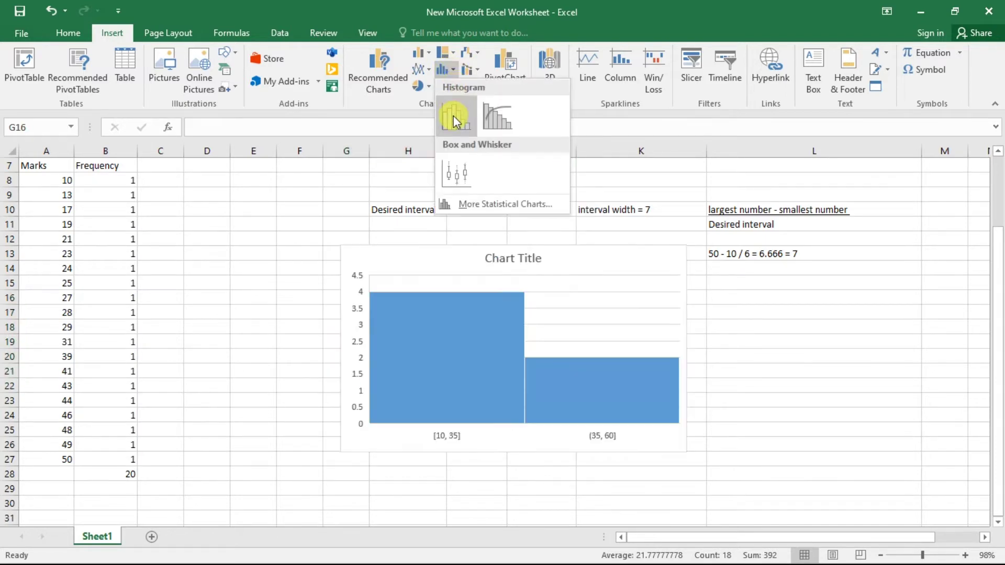
left_click(455, 120)
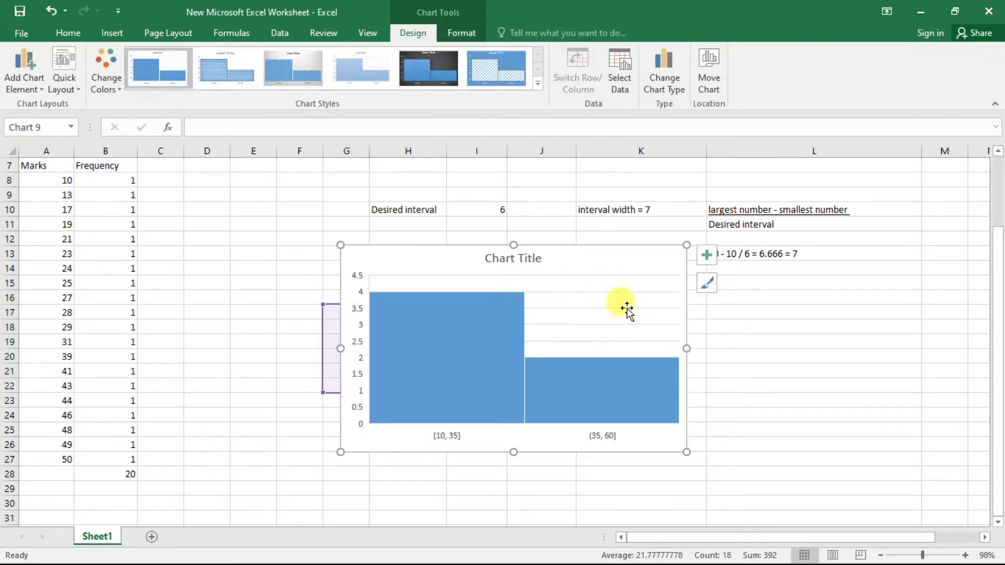
left_click_drag(650, 258, 892, 236)
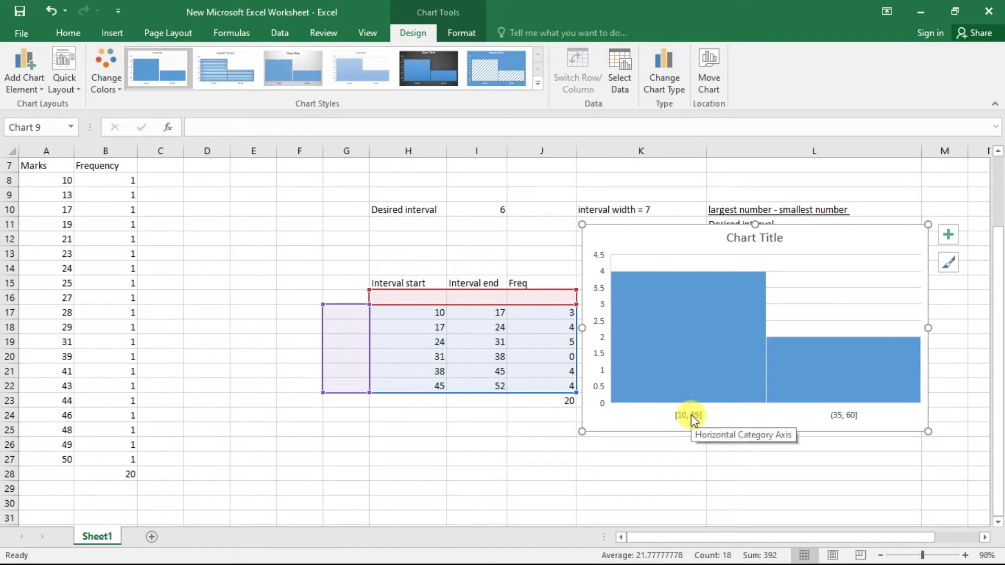
left_click_drag(811, 234, 251, 222)
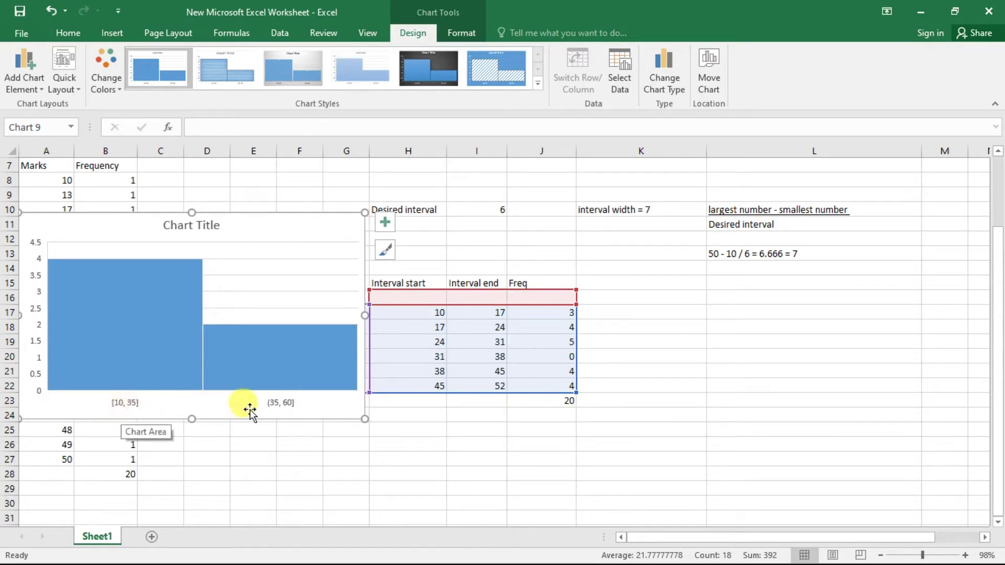
Format the histogram's horizontal axis with 5 bins and switch its bin setting to a bin width of 7
left_click(124, 404)
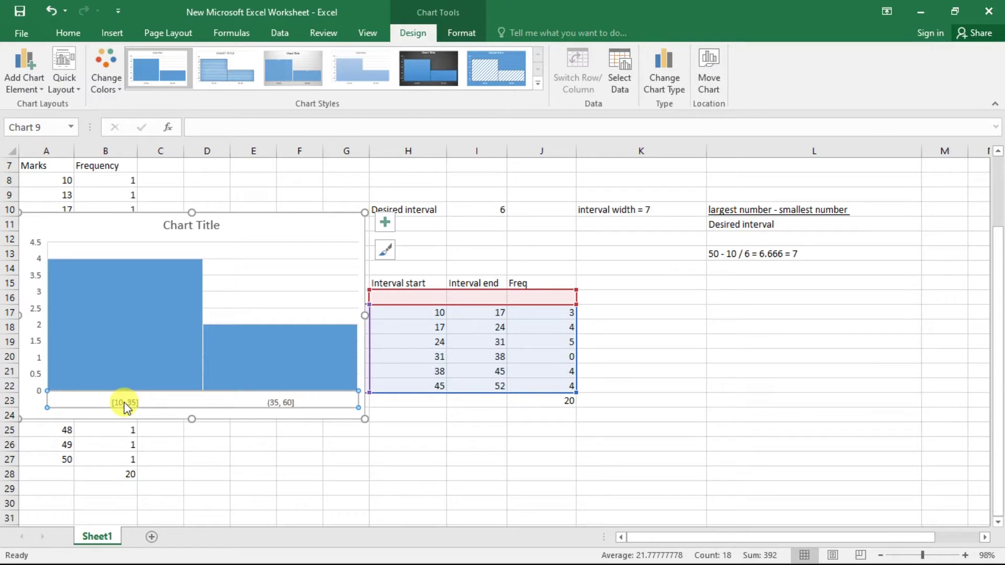
double_click(126, 405)
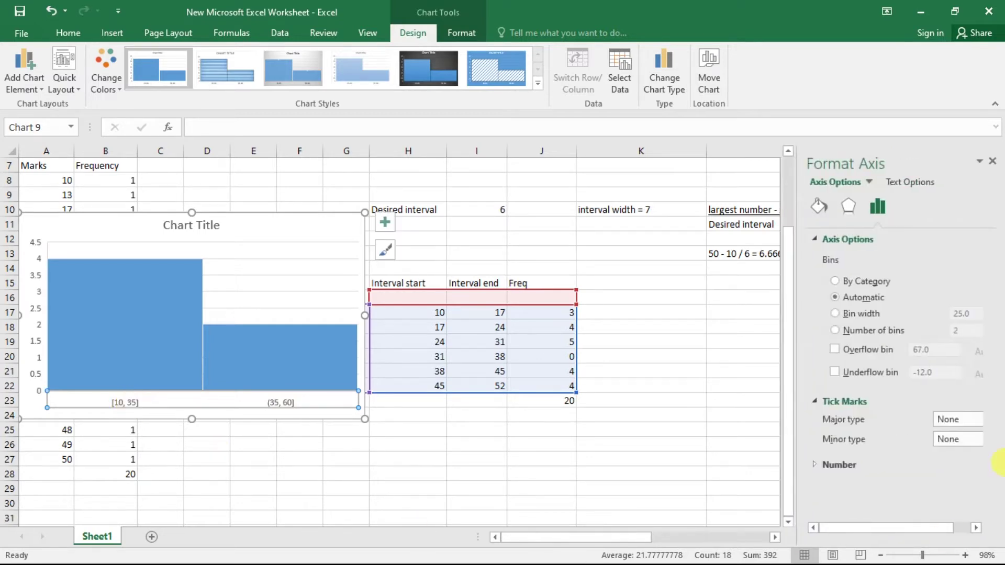
right_click(128, 401)
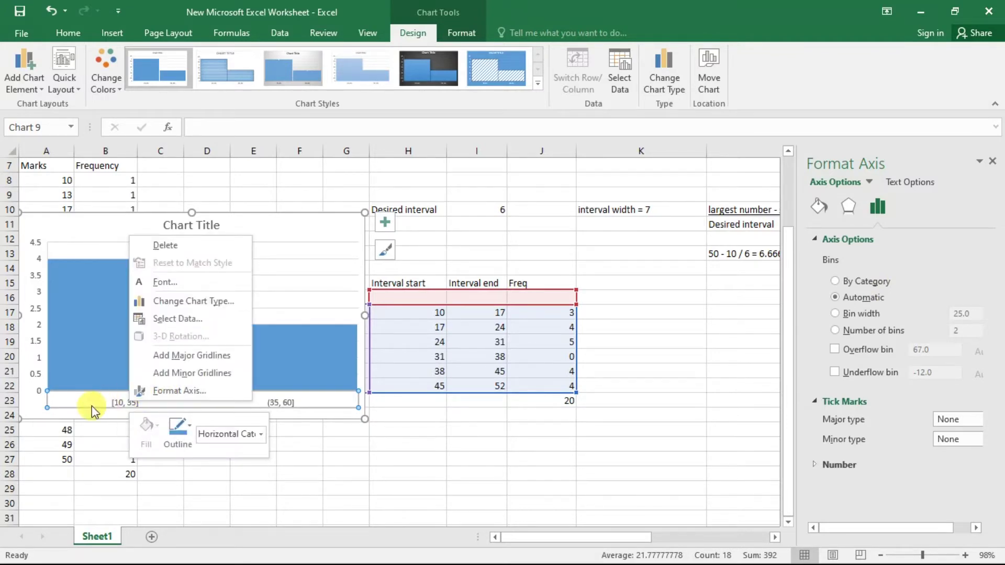
left_click(395, 404)
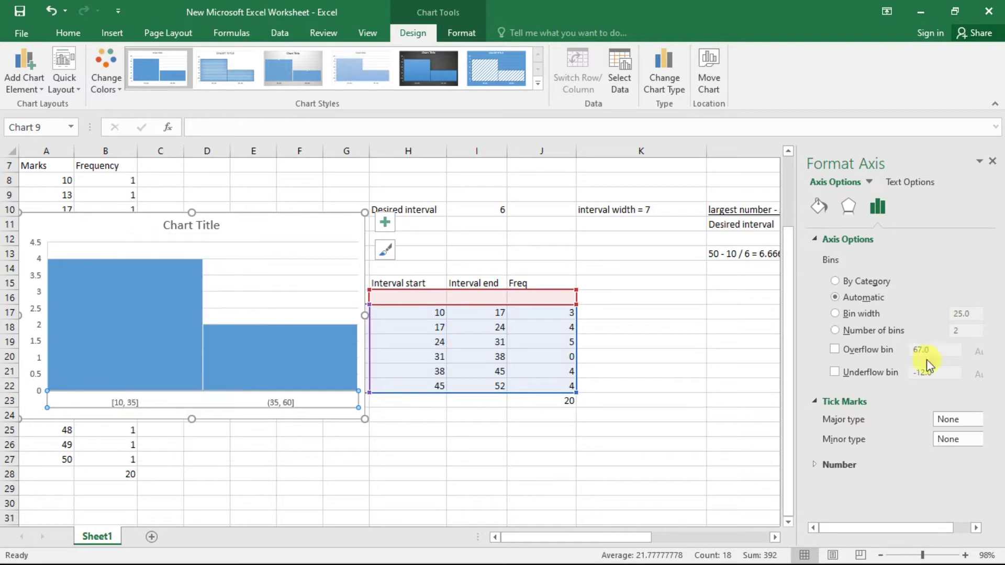
left_click(836, 331)
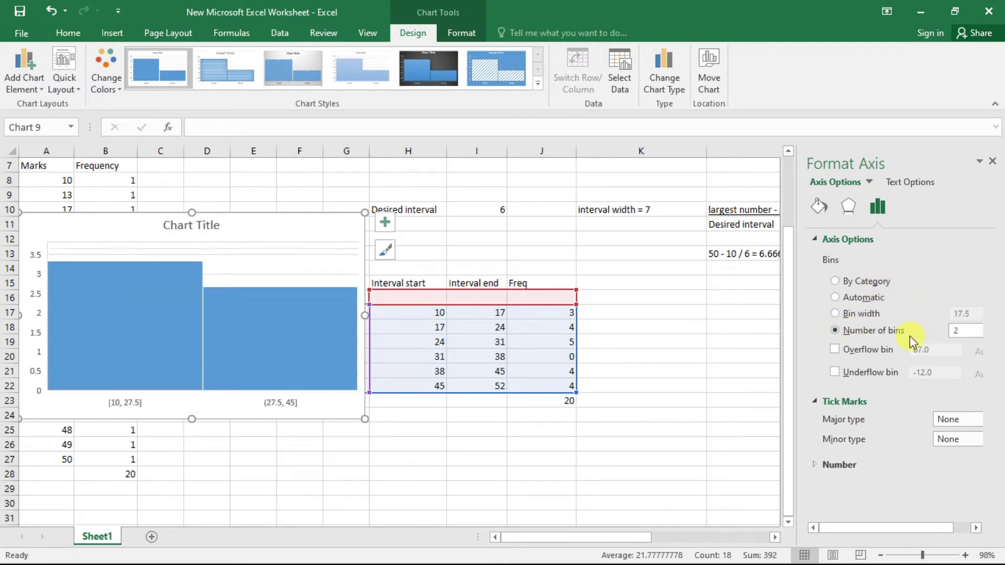
double_click(967, 334)
type("5")
key("Return")
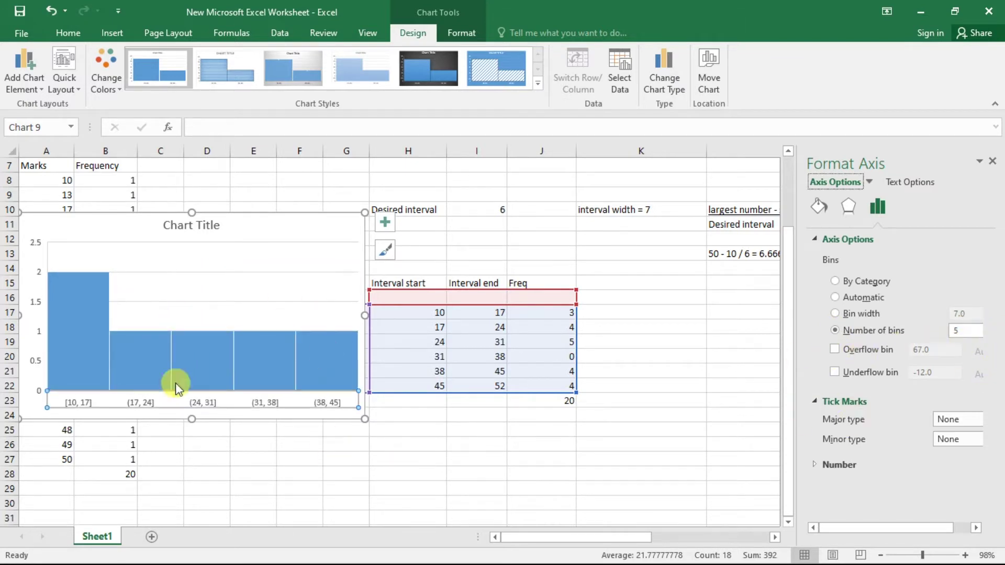
left_click(837, 313)
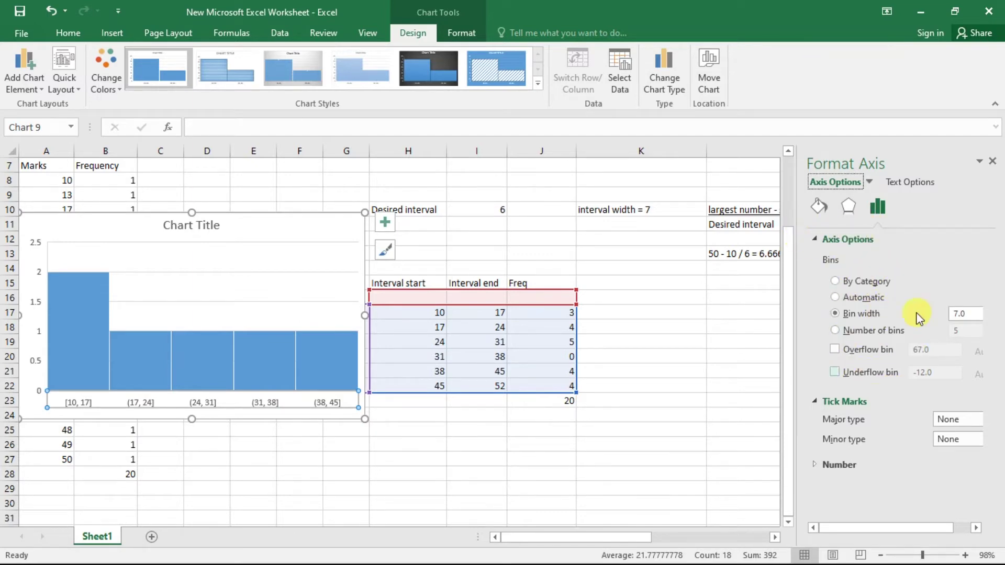
left_click_drag(287, 239, 544, 223)
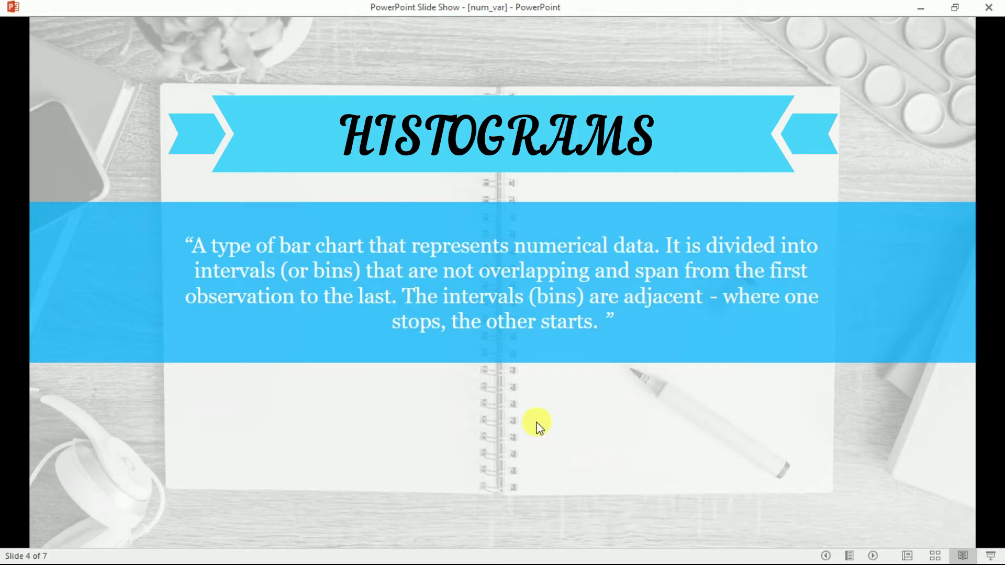
Advance the PowerPoint slide show to the cross table or contingency table slide and switch back to the Excel workbook
left_click(578, 406)
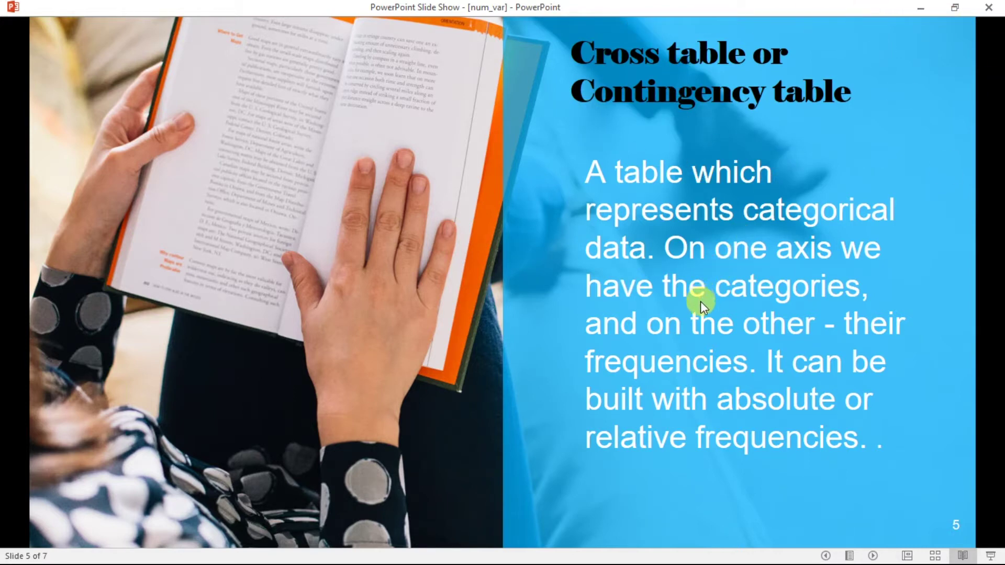
key("alt+Tab")
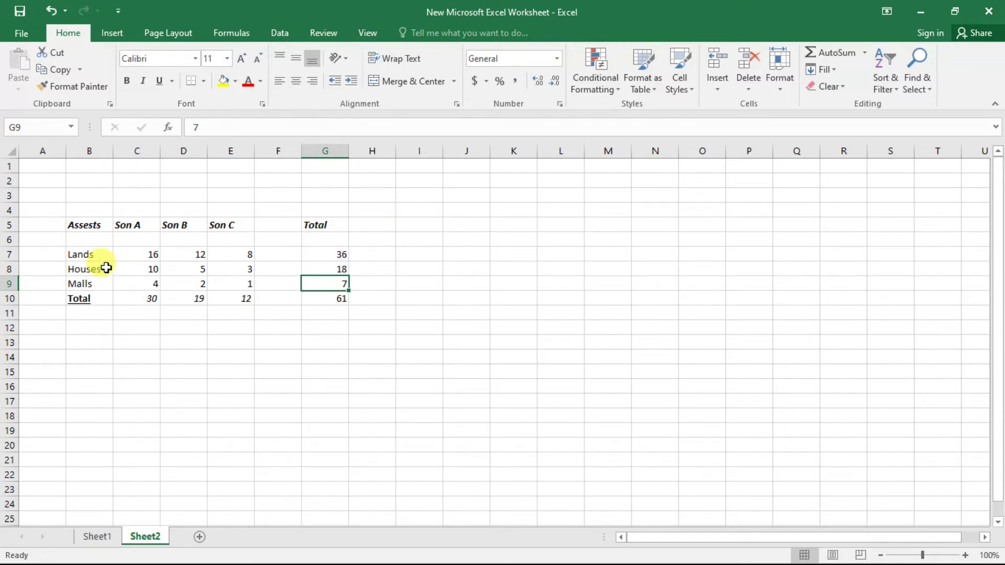
Examine the Lands, Houses and Malls rows with their totals and the grand total in the Sheet2 asset table
left_click(95, 254)
left_click(98, 270)
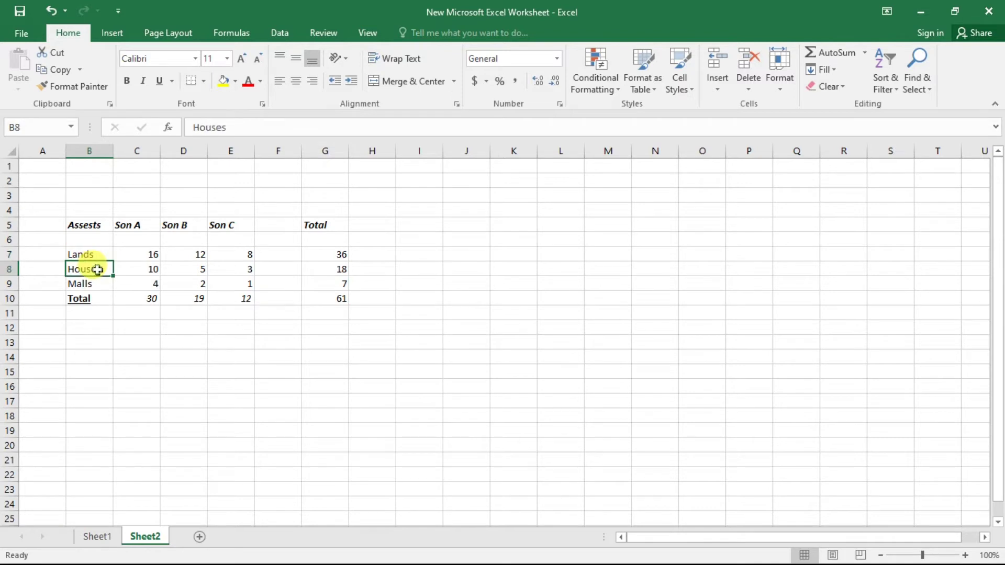
left_click(99, 284)
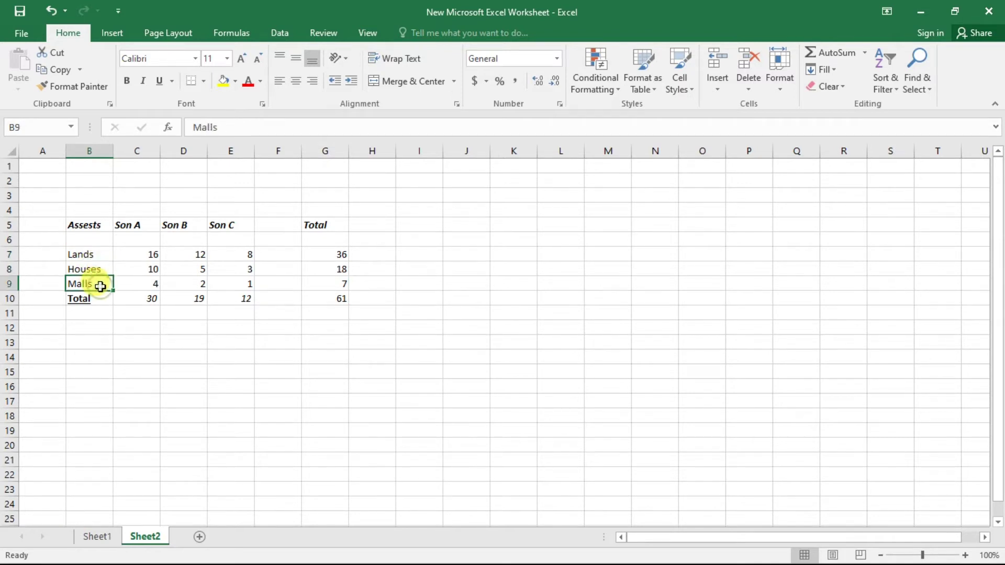
left_click(98, 256)
left_click(231, 254)
left_click(325, 255)
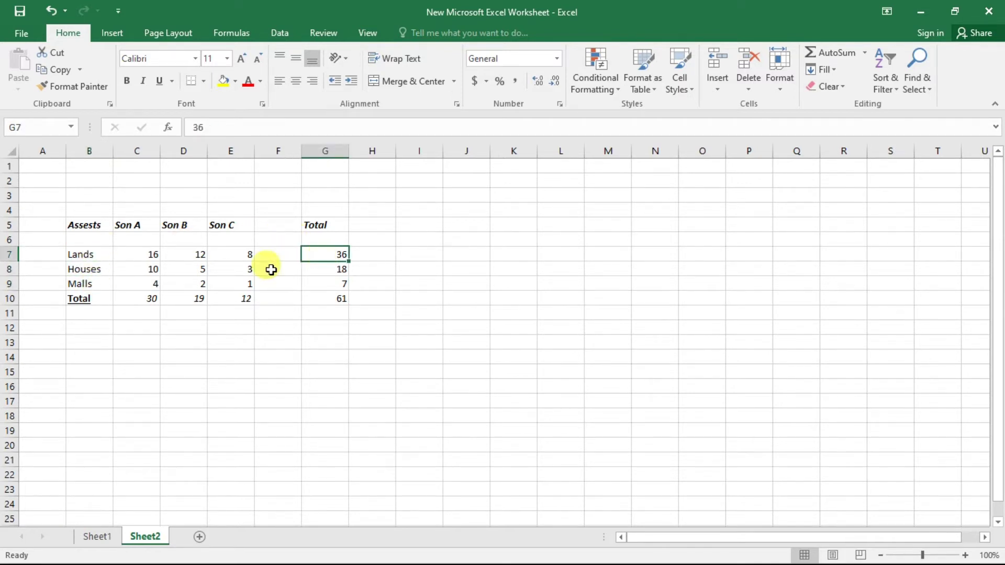
left_click(89, 265)
left_click(326, 269)
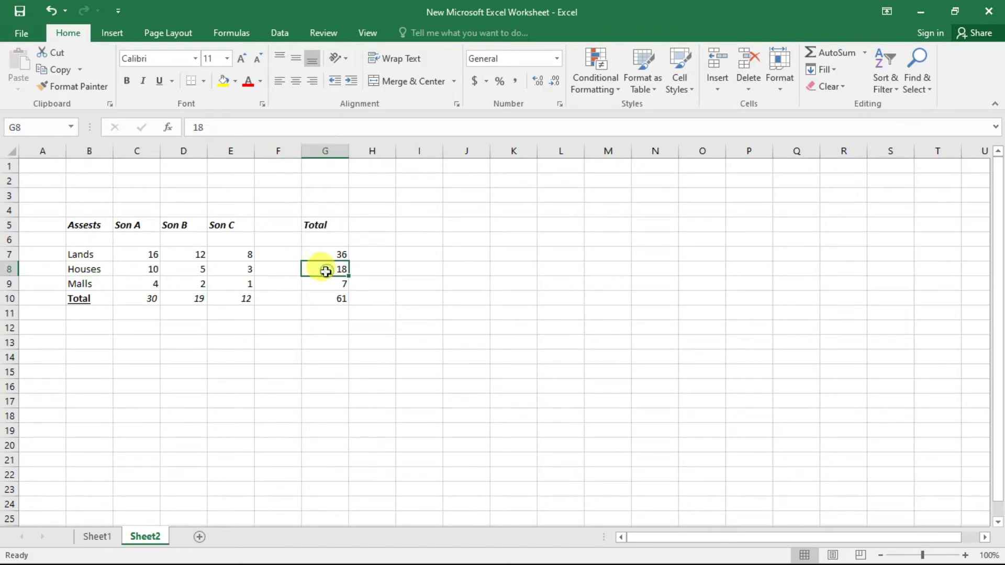
left_click(89, 283)
left_click(325, 282)
left_click(334, 296)
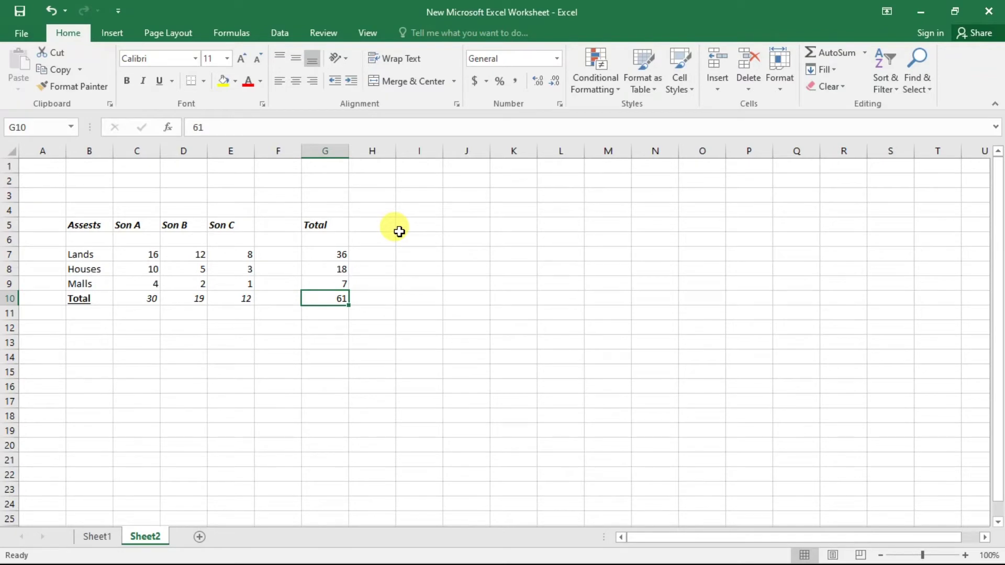
key("Down")
key("Right")
key("Right")
key("Right")
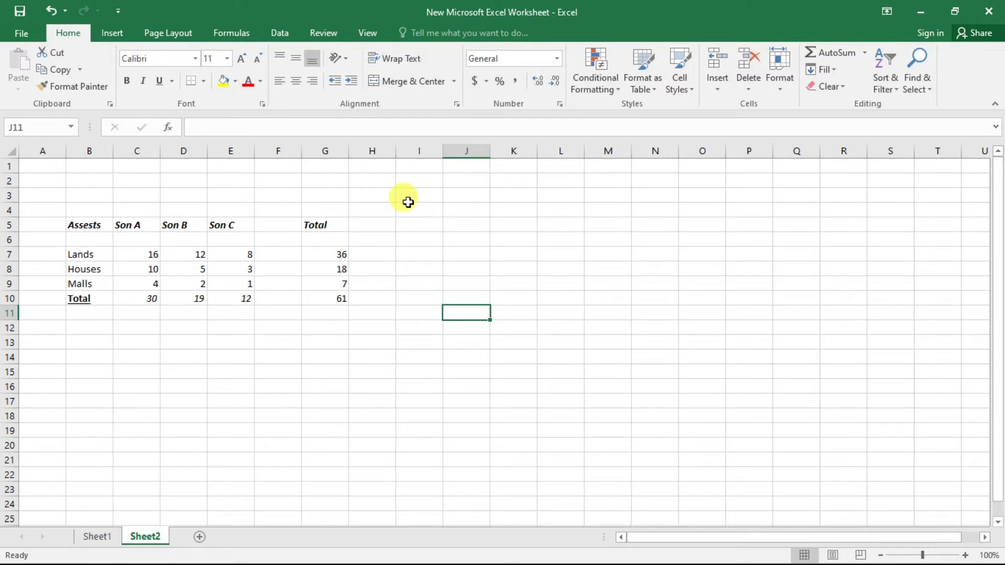
Review the asset categories, the son columns and each son's total in row 10 of the cross table
left_click(142, 226)
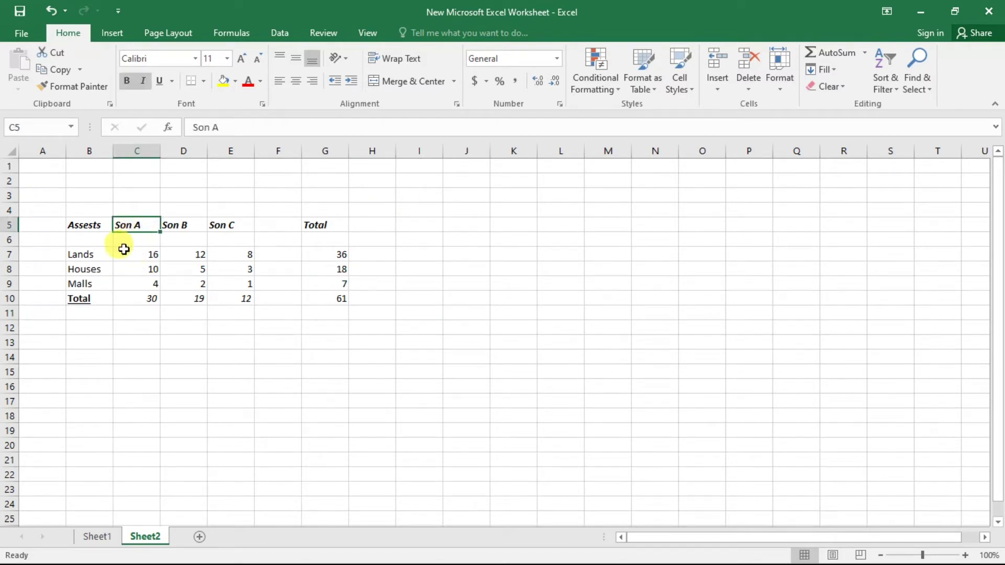
left_click(78, 228)
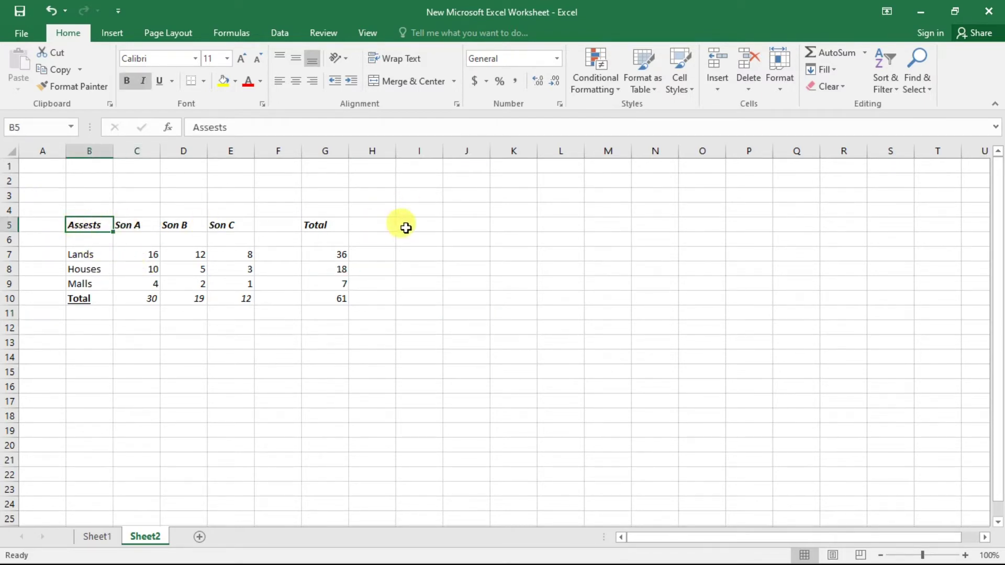
key("Up")
key("Right")
left_click(85, 226)
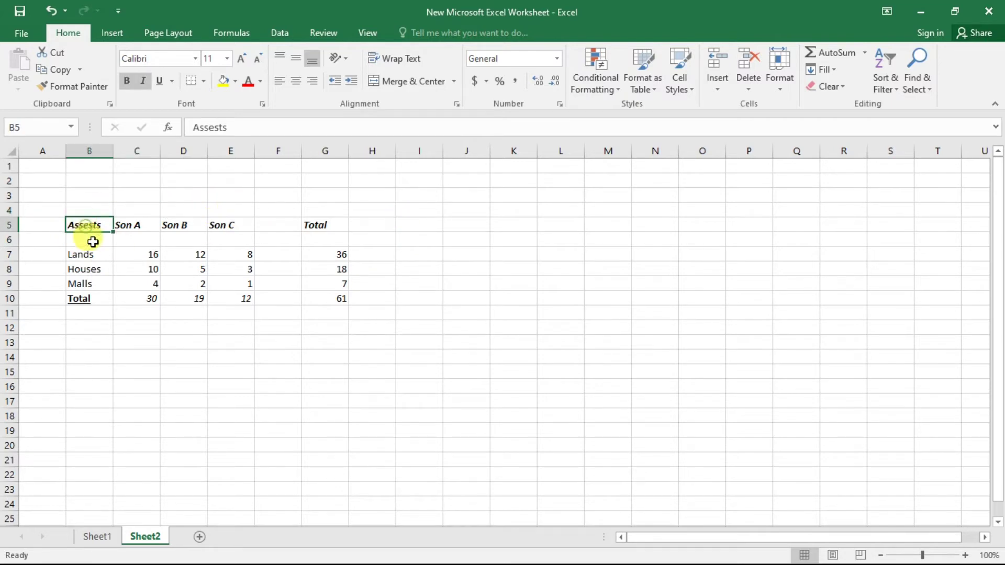
left_click(93, 256)
left_click(97, 270)
left_click(95, 285)
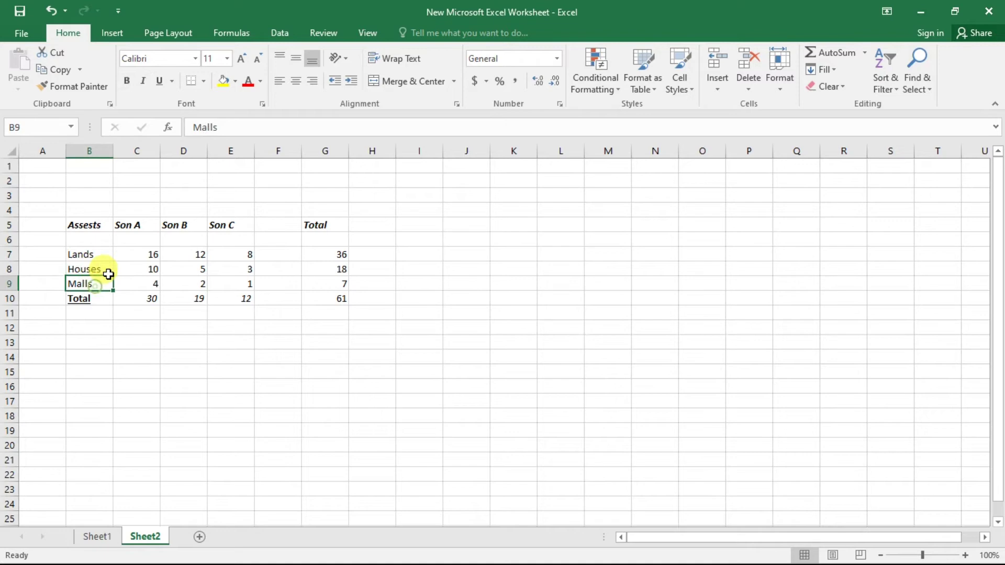
left_click(141, 226)
key("Down")
key("Down")
key("Down")
key("Down")
key("Down")
key("Right")
key("Right")
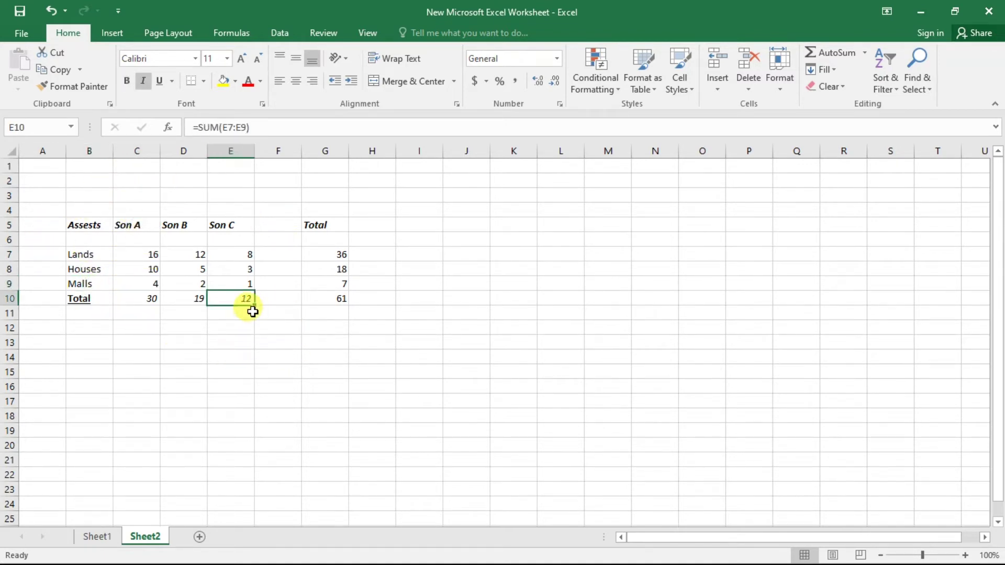
left_click(156, 297)
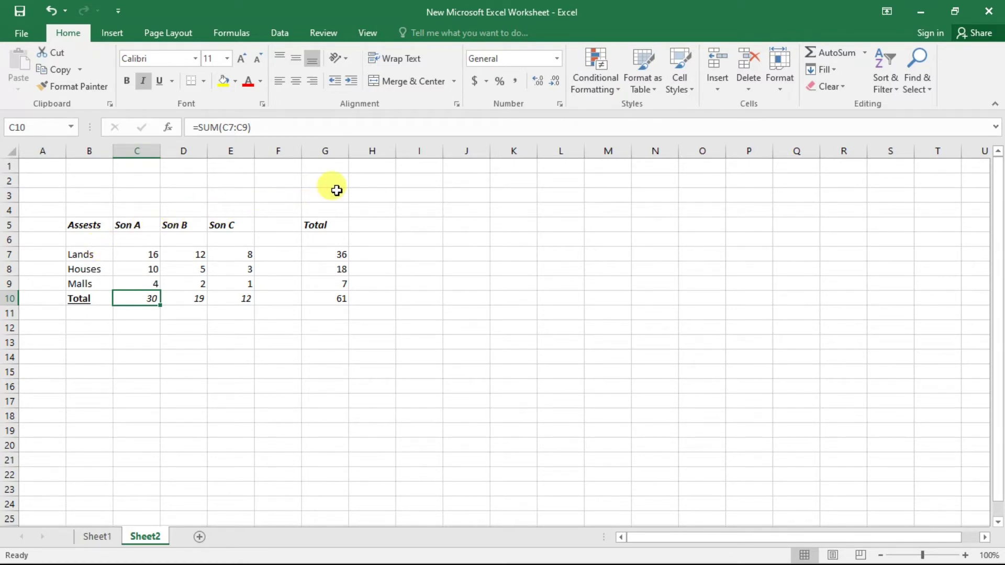
Insert a 2-D clustered column chart from the asset table range A5:E10
left_click_drag(43, 218, 236, 297)
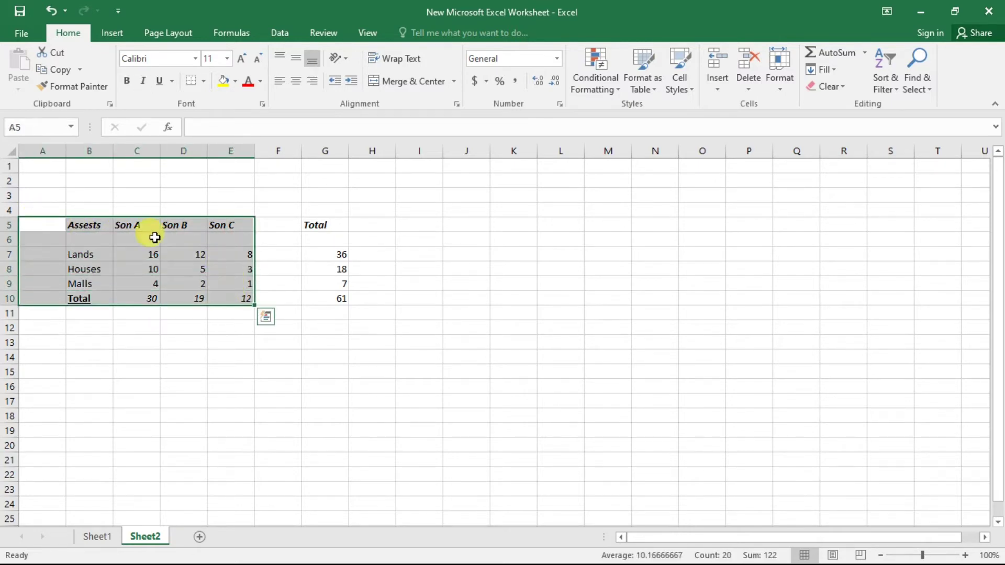
left_click(111, 35)
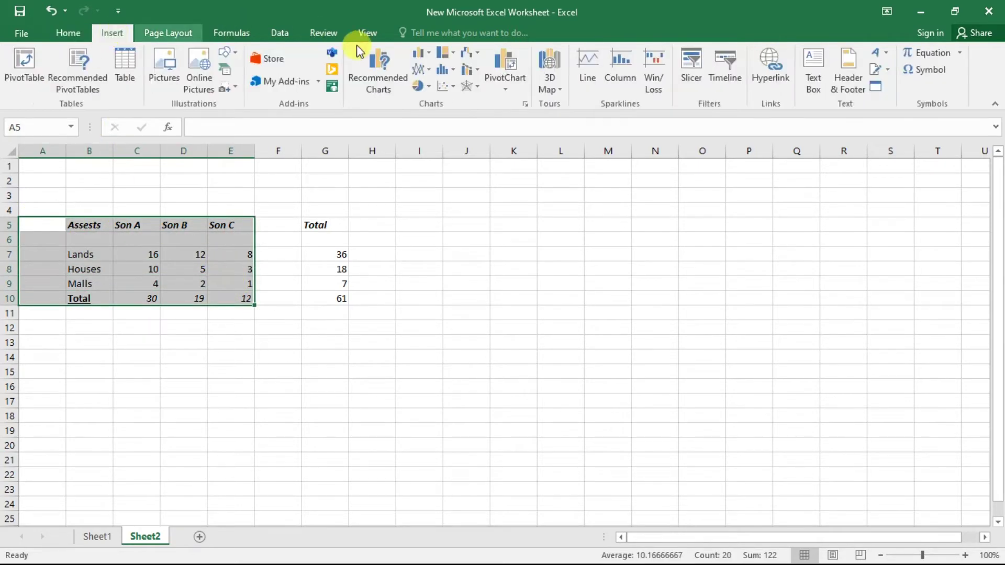
left_click(422, 53)
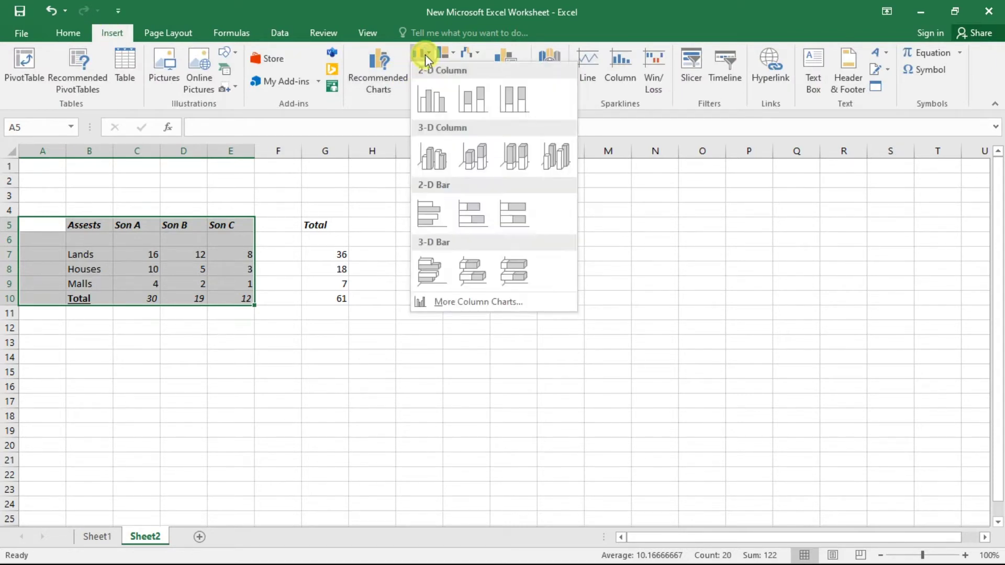
left_click(434, 109)
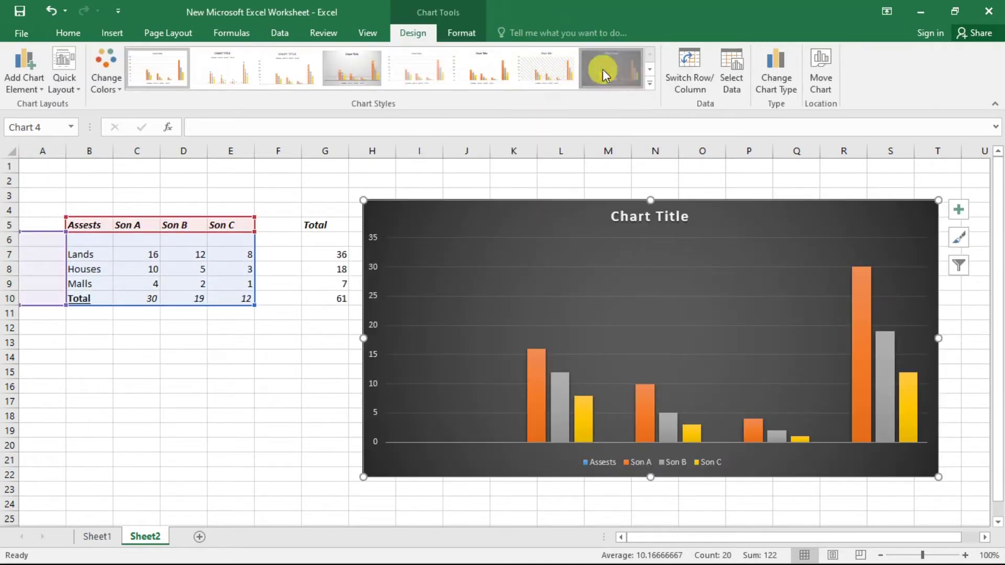
Apply the dark chart style to the column chart and shift it slightly farther from the table's Total column
left_click(602, 70)
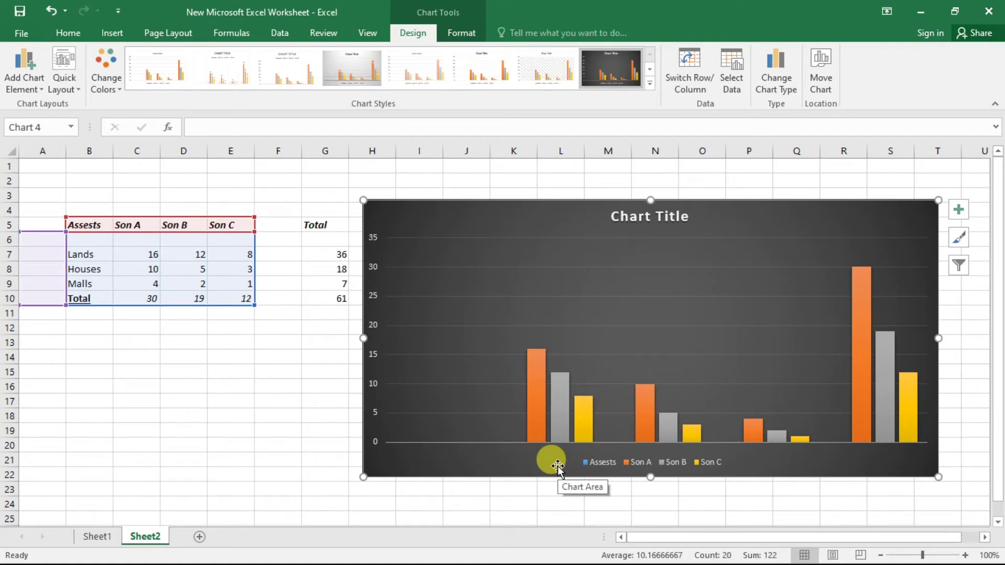
left_click_drag(557, 466, 583, 462)
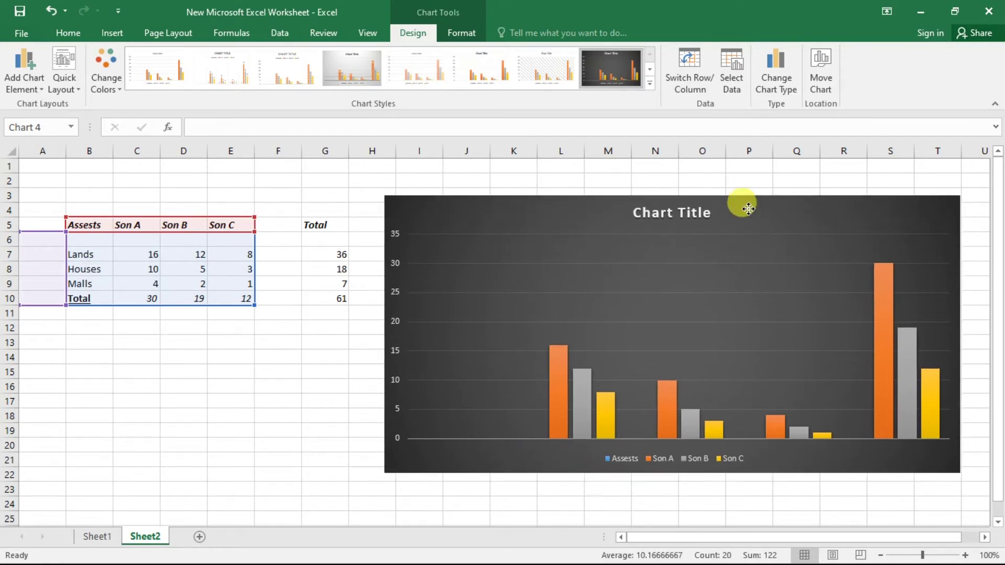
left_click(87, 197)
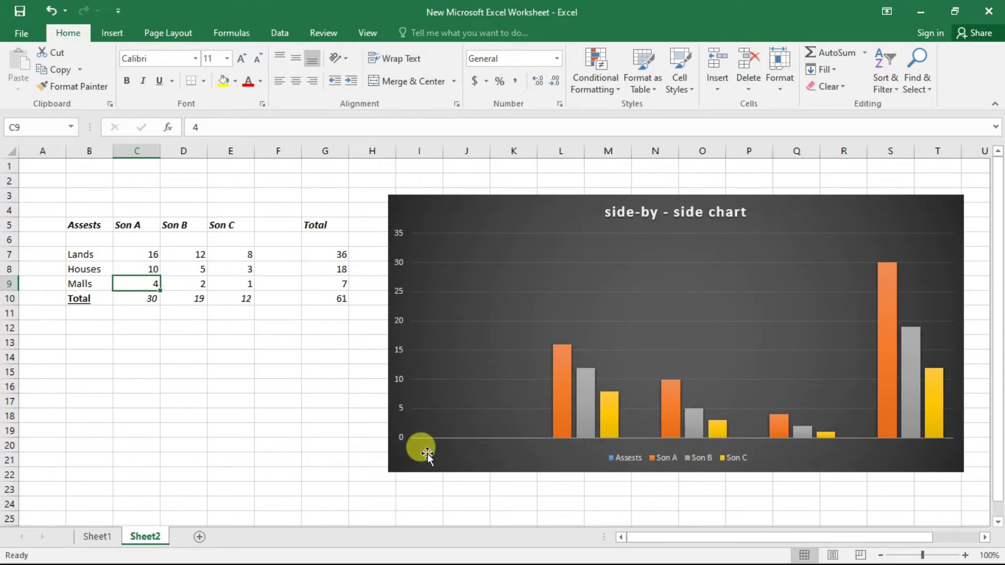
Inspect the Son A and Son B series in the side-by-side chart
left_click(764, 432)
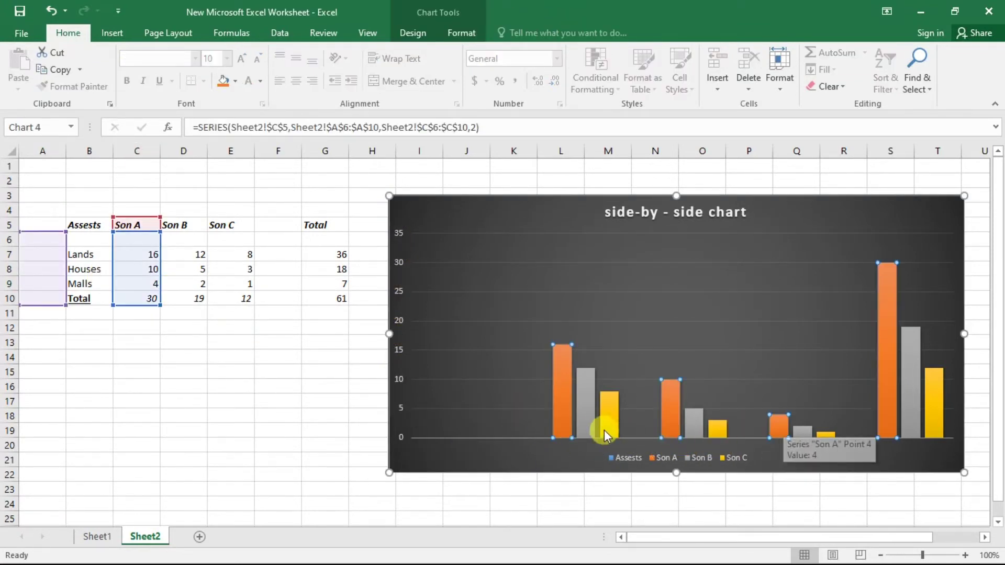
left_click(589, 421)
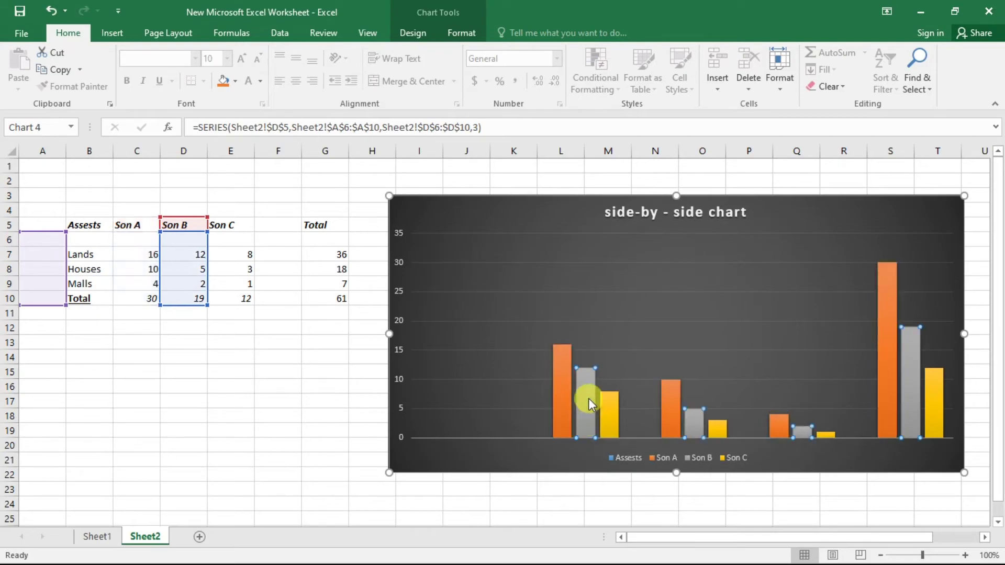
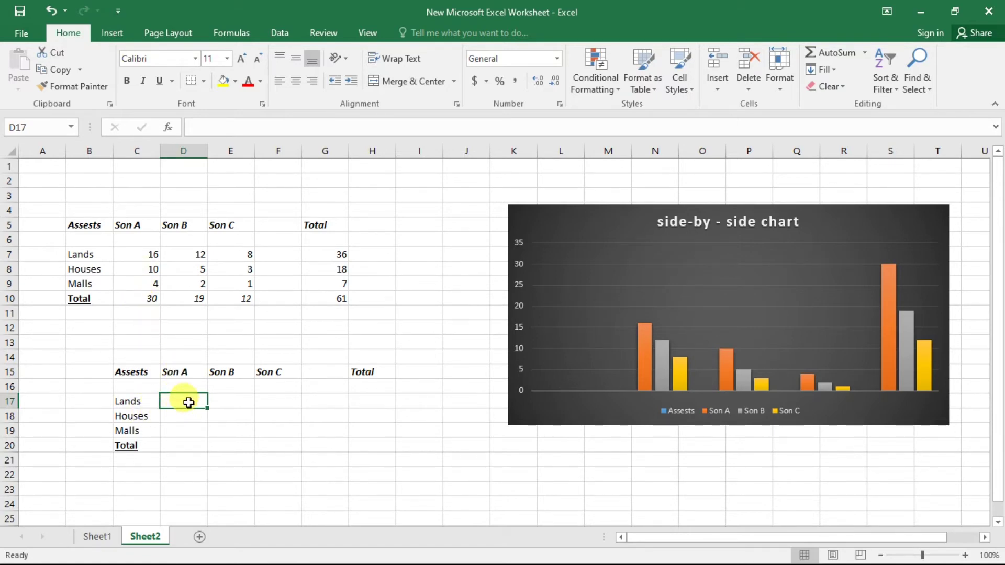
Enter =C7/C$10 in D17 and fill it through F20 to get each son's relative frequencies in the second table
type("=C7/C$10")
key("ctrl+Return")
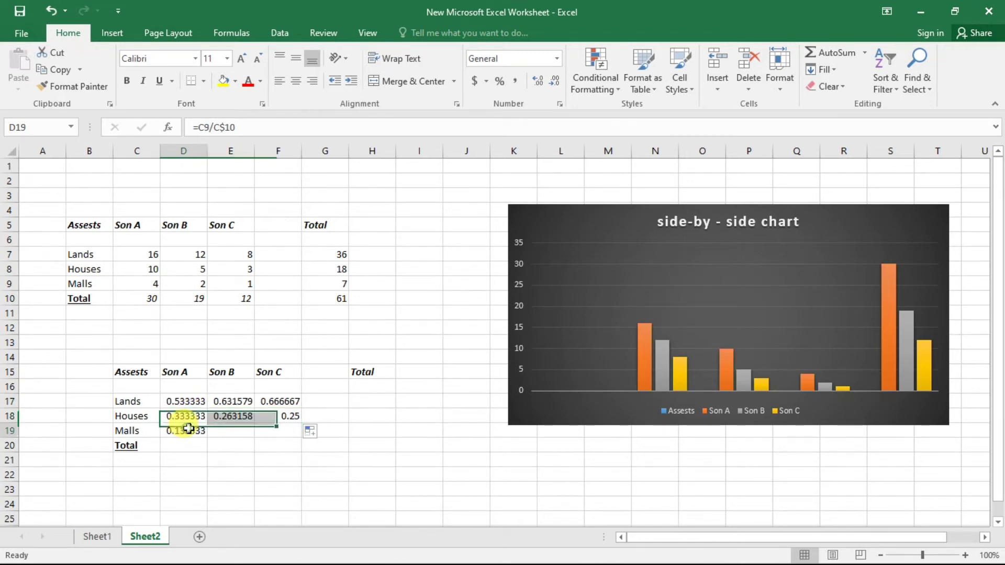
left_click_drag(207, 438, 287, 431)
left_click(181, 431)
left_click_drag(207, 436, 252, 443)
left_click(257, 438)
key("ctrl+z")
left_click_drag(255, 437, 258, 444)
Select the relative frequency table range B14:F21 and delete the side-by-side chart
left_click_drag(87, 357, 280, 462)
left_click(847, 253)
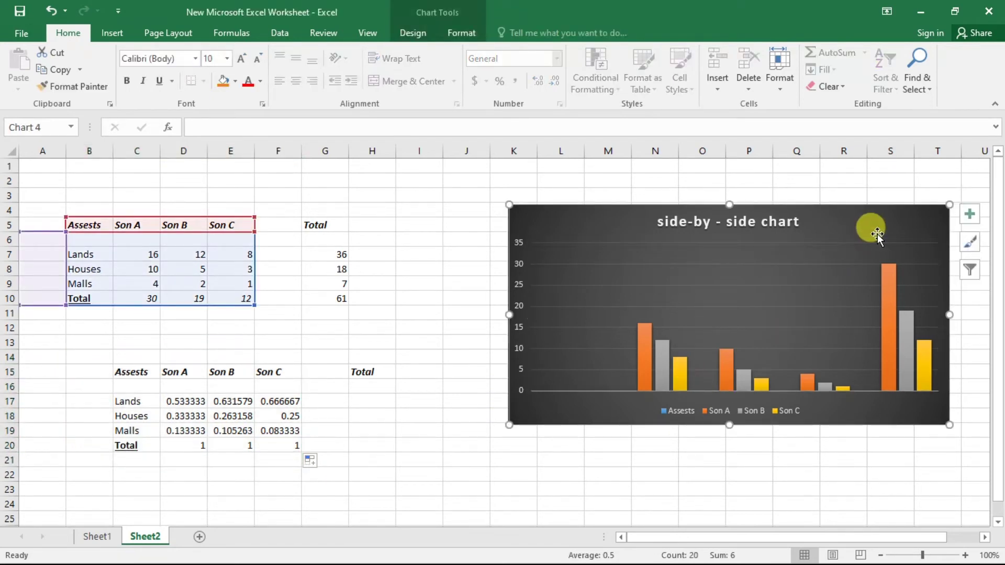
key("Delete")
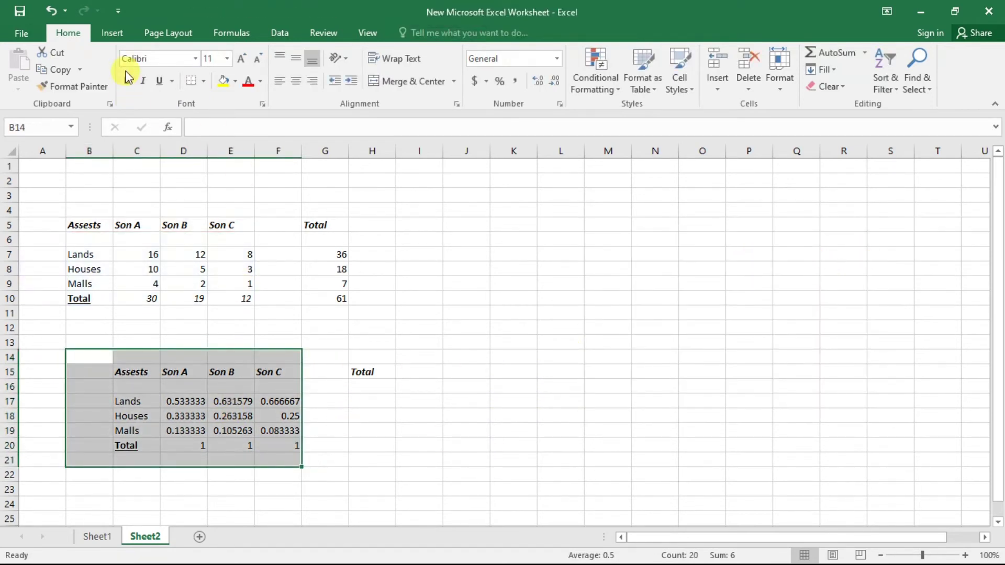
Insert a default chart from the relative frequency range B14:F21 and adjust it on the sheet
key("alt+F1")
left_click_drag(890, 477, 928, 478)
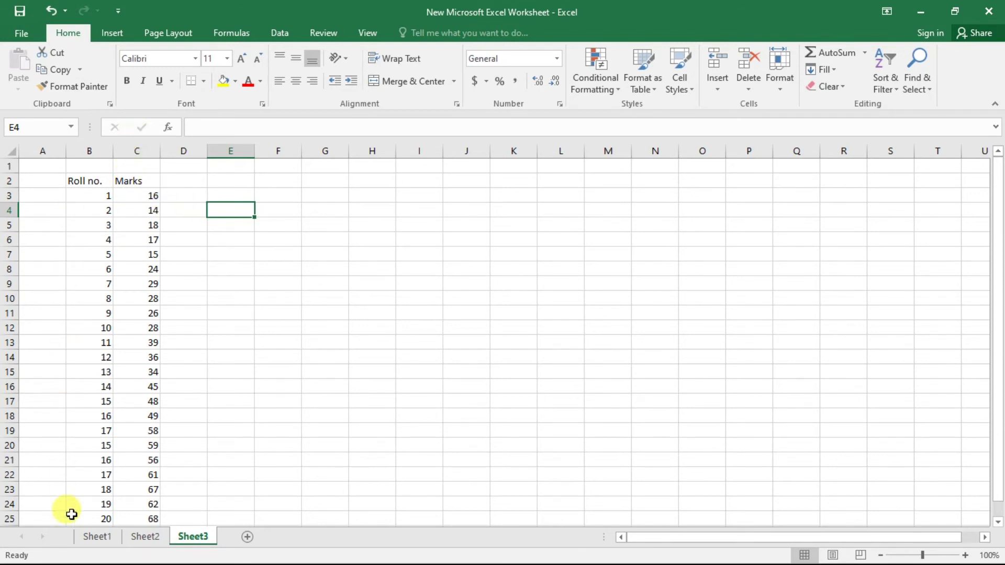
Insert a blank scatter chart on Sheet3 and enlarge it to span roughly columns F to P, rows 4 to 22
left_click(112, 34)
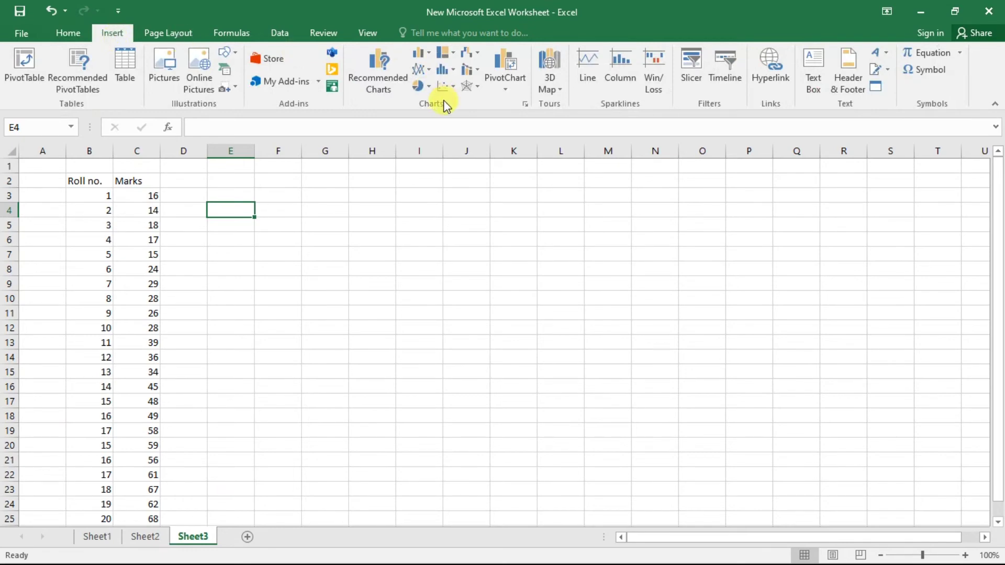
left_click(455, 79)
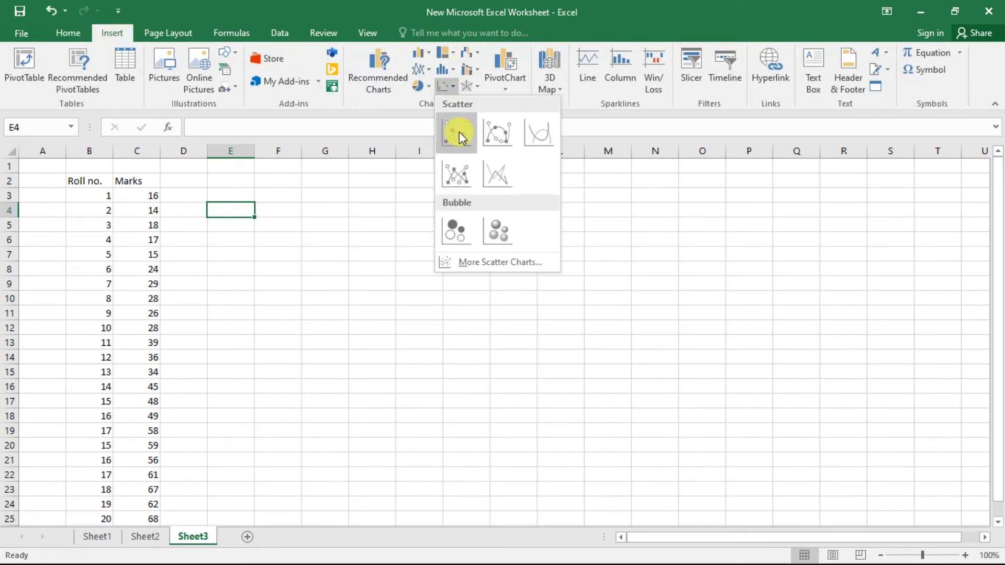
left_click(459, 131)
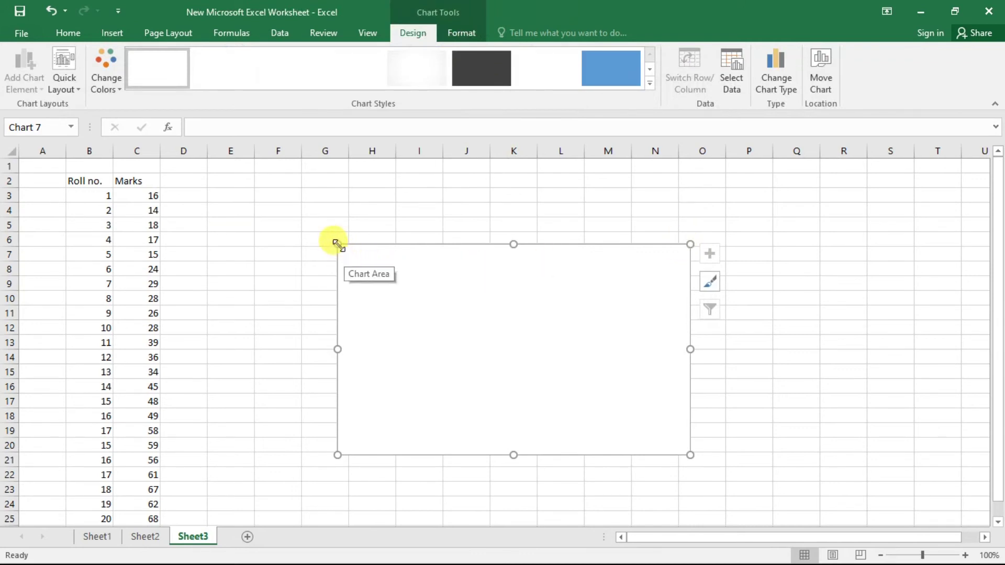
left_click_drag(331, 239, 276, 201)
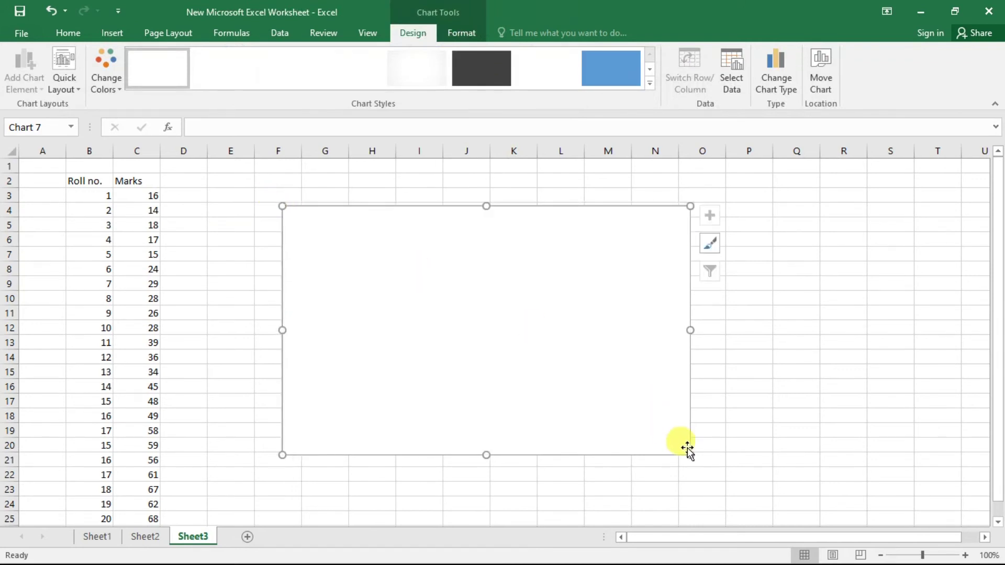
left_click_drag(691, 455, 780, 484)
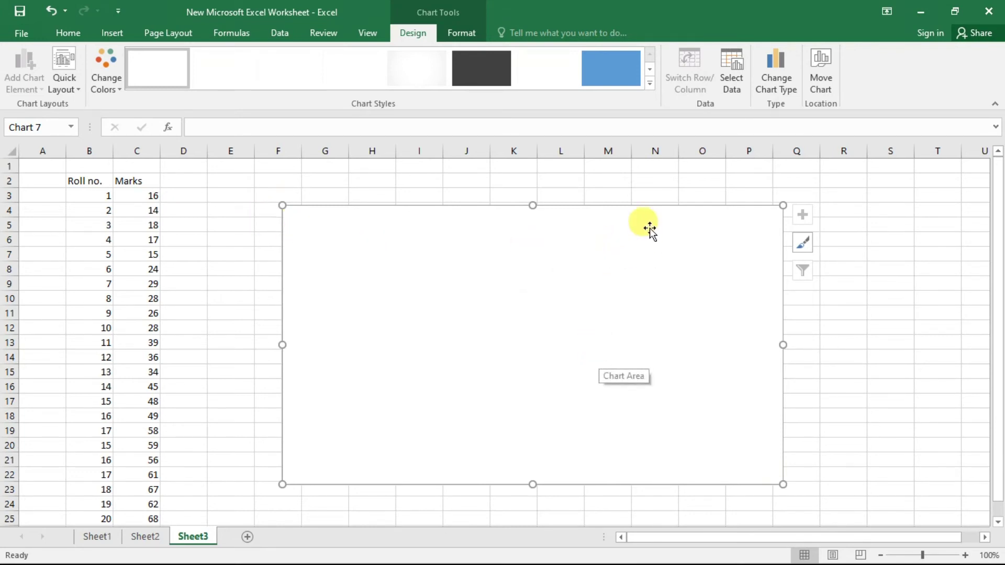
Add a data series to the scatter chart with the Roll no. range Sheet3!$B$3:$B$25 as its X values
left_click(731, 89)
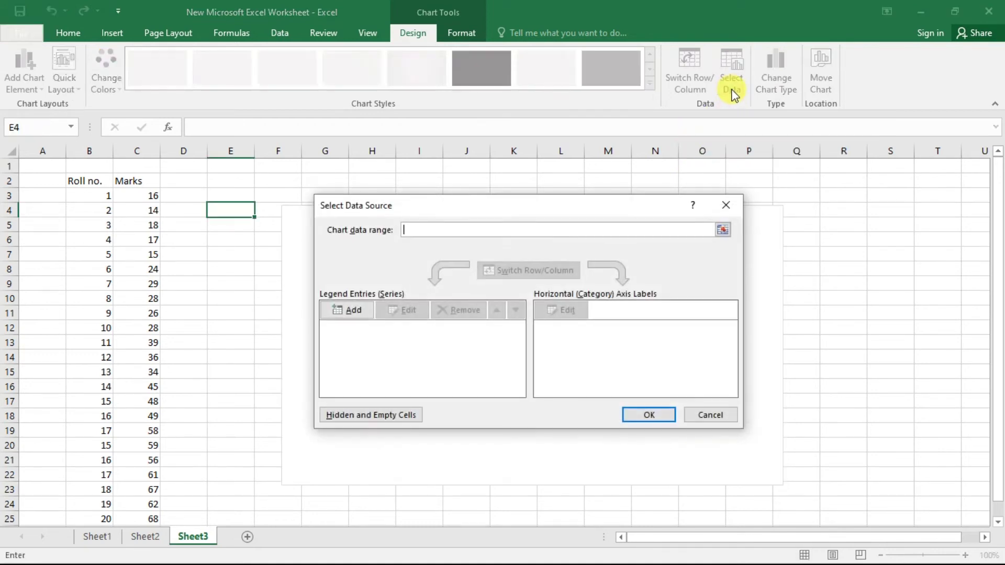
left_click(351, 312)
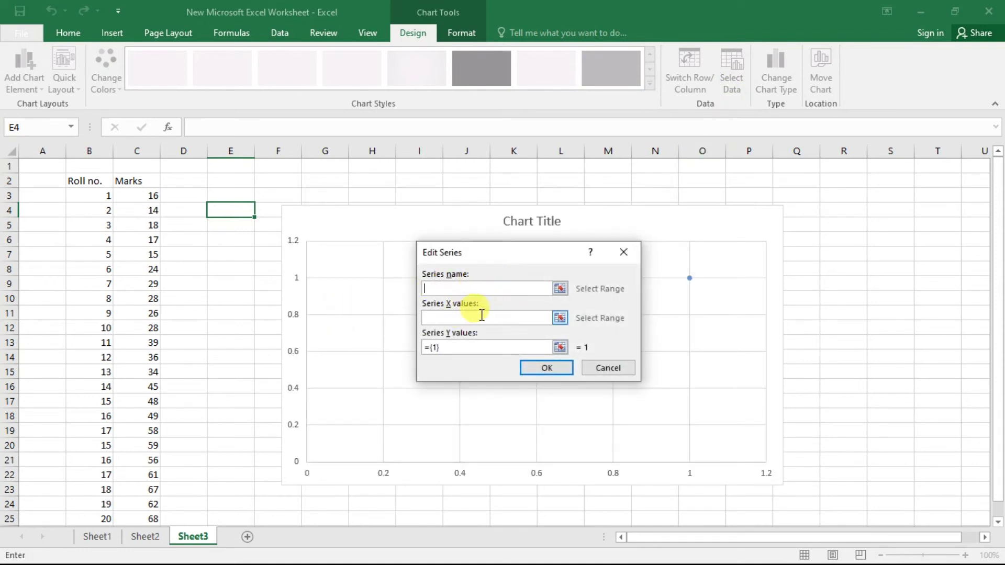
left_click(427, 318)
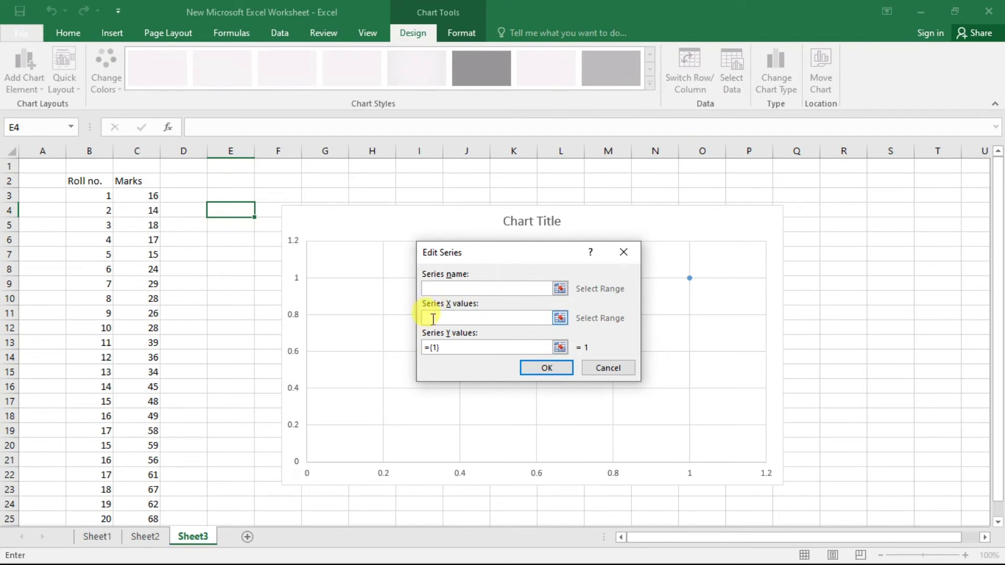
left_click(100, 195)
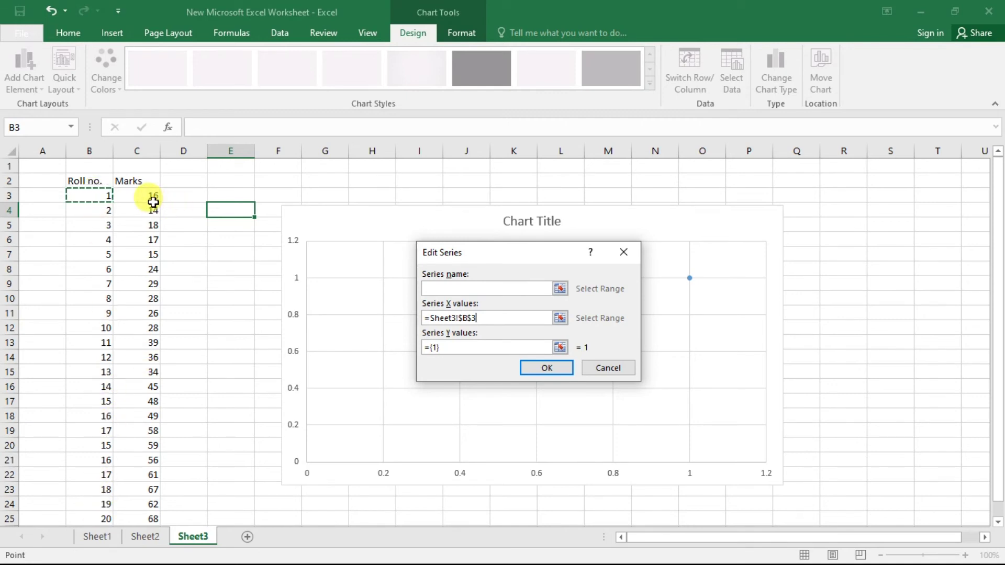
key("ctrl+shift+Down")
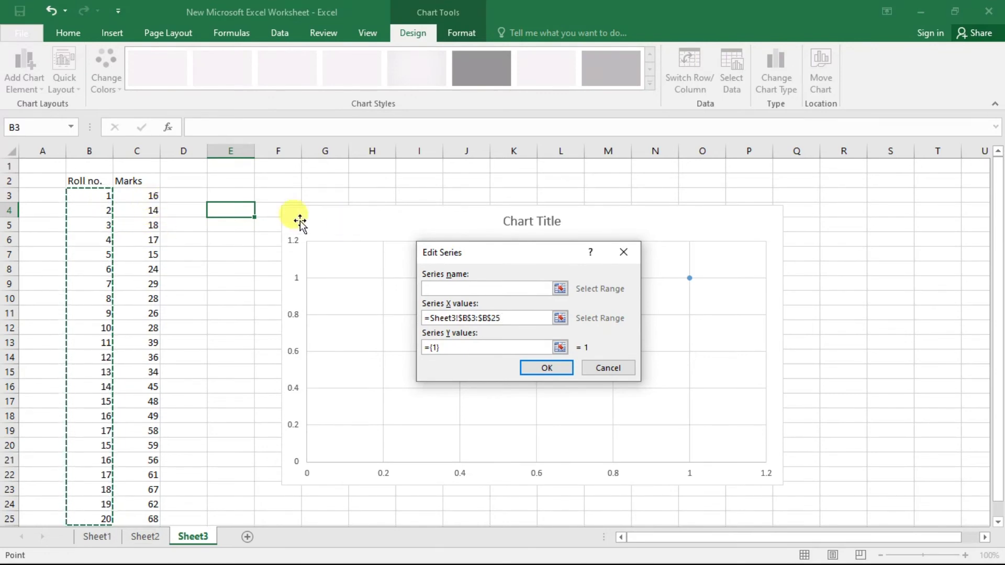
Set the series' Y values to the Marks range Sheet3!$C$3:$C$25 and apply the data source
left_click(451, 347)
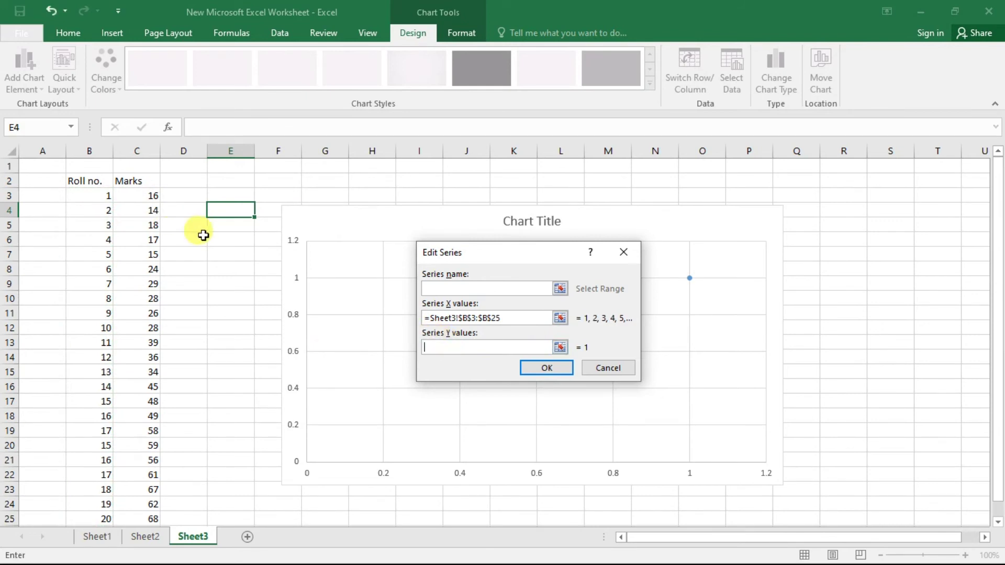
left_click(151, 196)
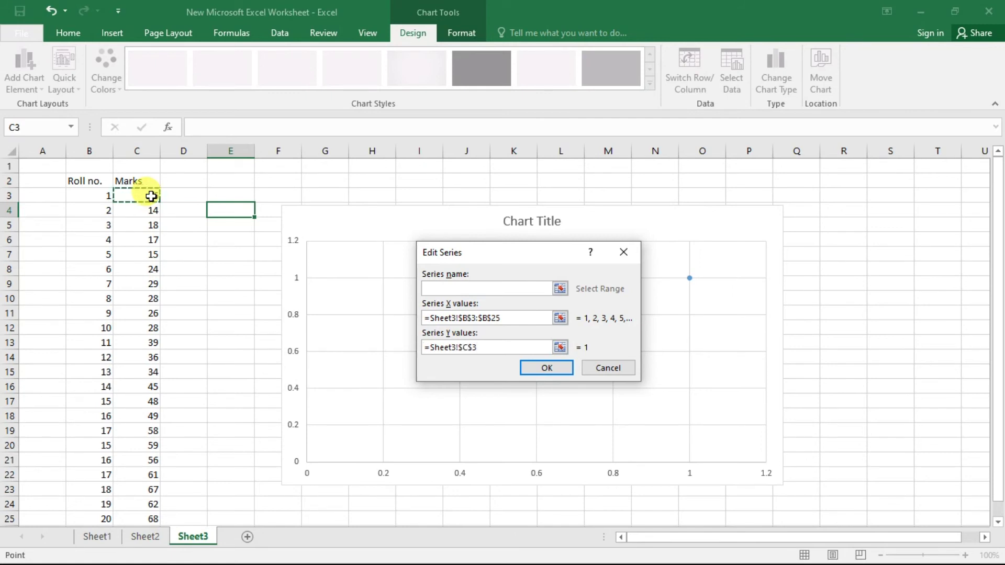
key("ctrl+shift+Down")
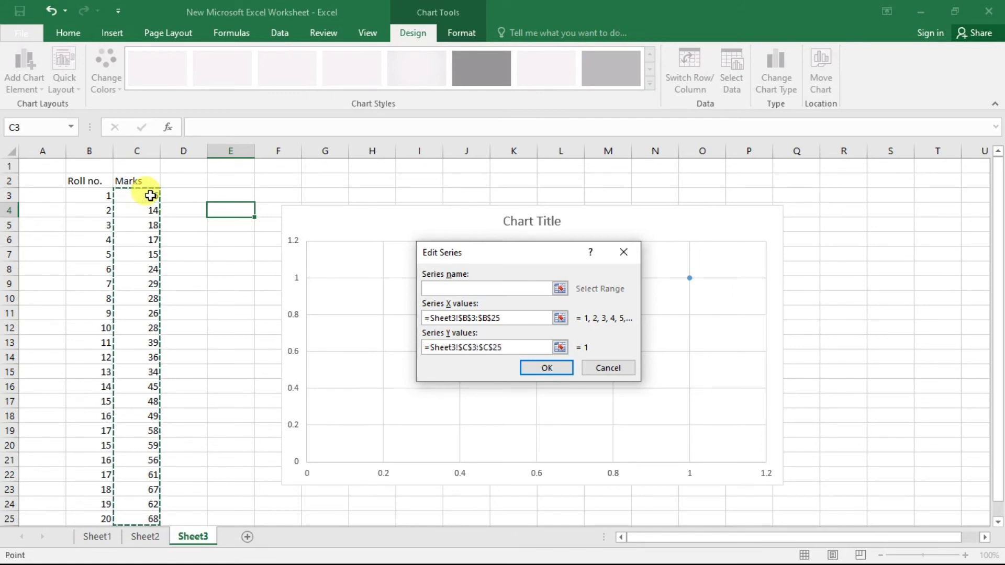
left_click(547, 367)
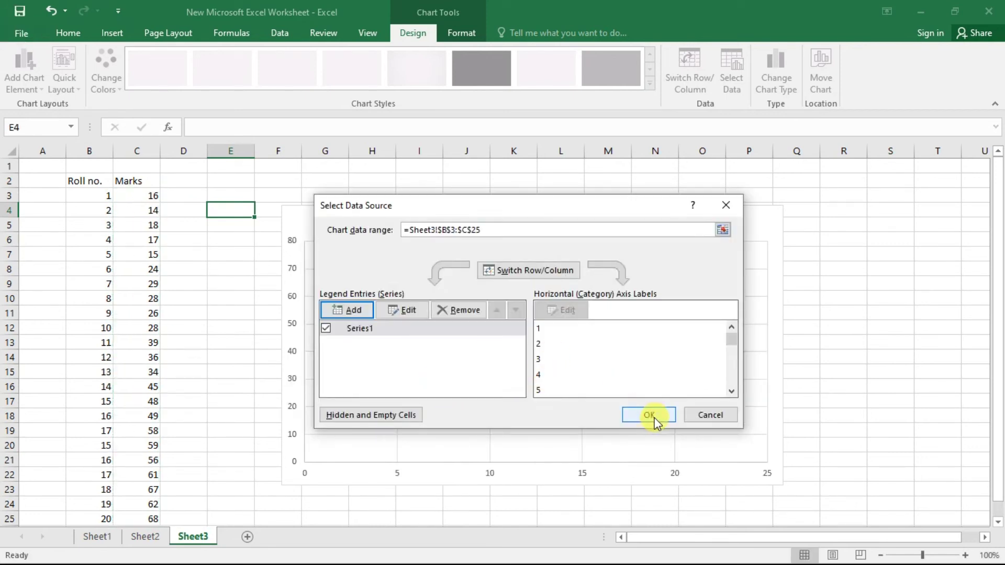
left_click(650, 415)
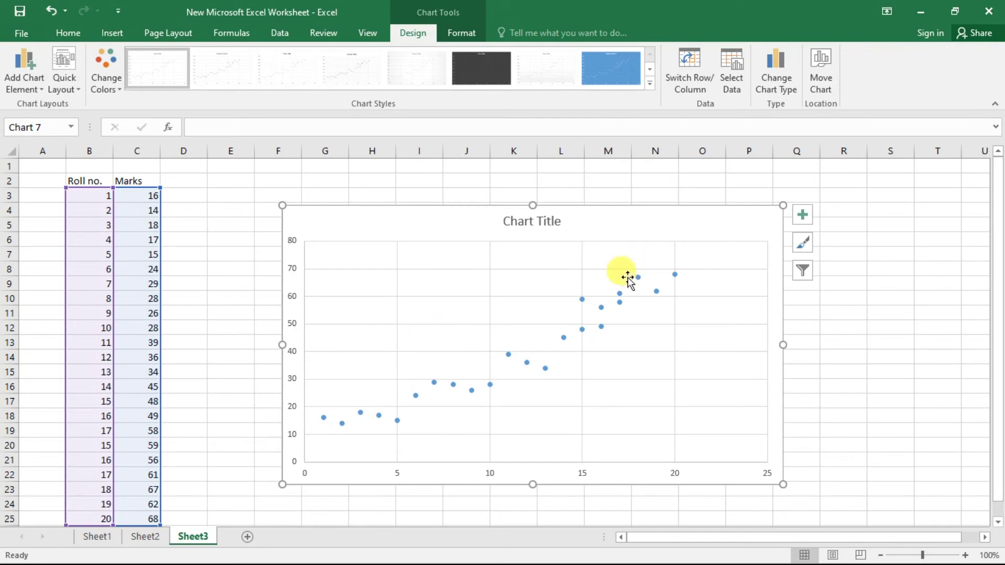
Delete the horizontal and vertical major gridlines from the scatter chart
left_click(752, 269)
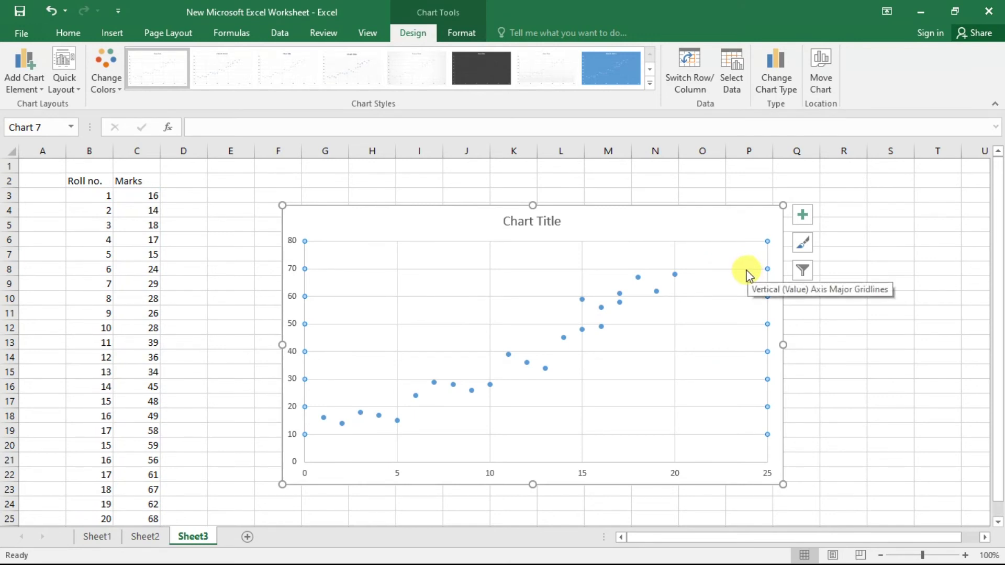
left_click(676, 258)
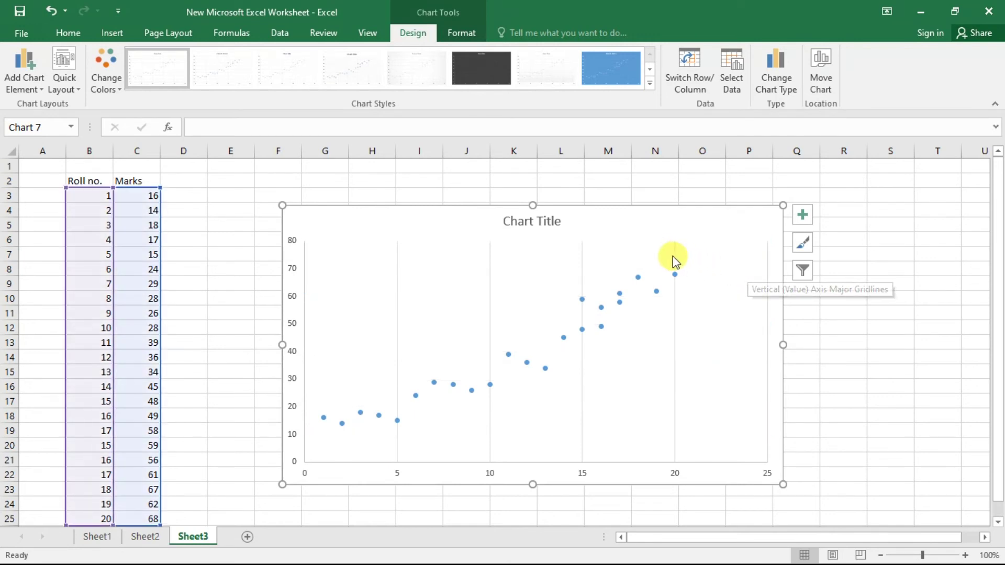
left_click(676, 258)
key("Delete")
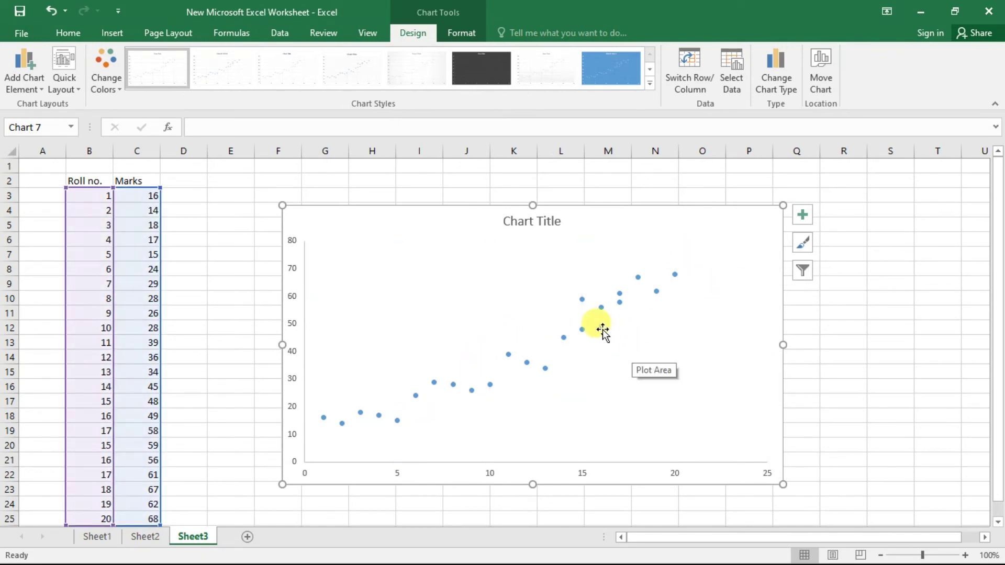
Add data labels showing the marks to the points of the scatter series
mouse_move(602, 327)
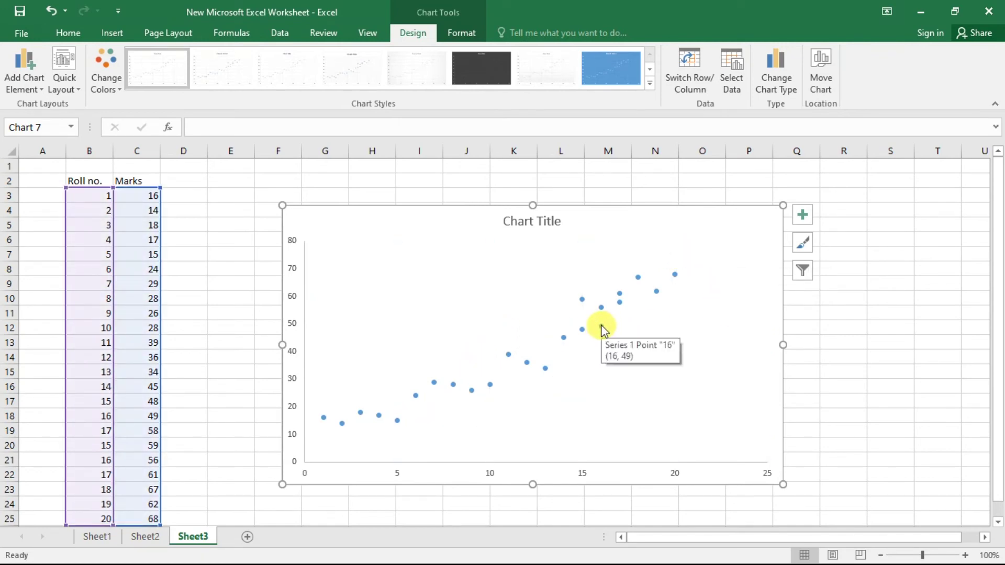
left_click(544, 369)
right_click(545, 370)
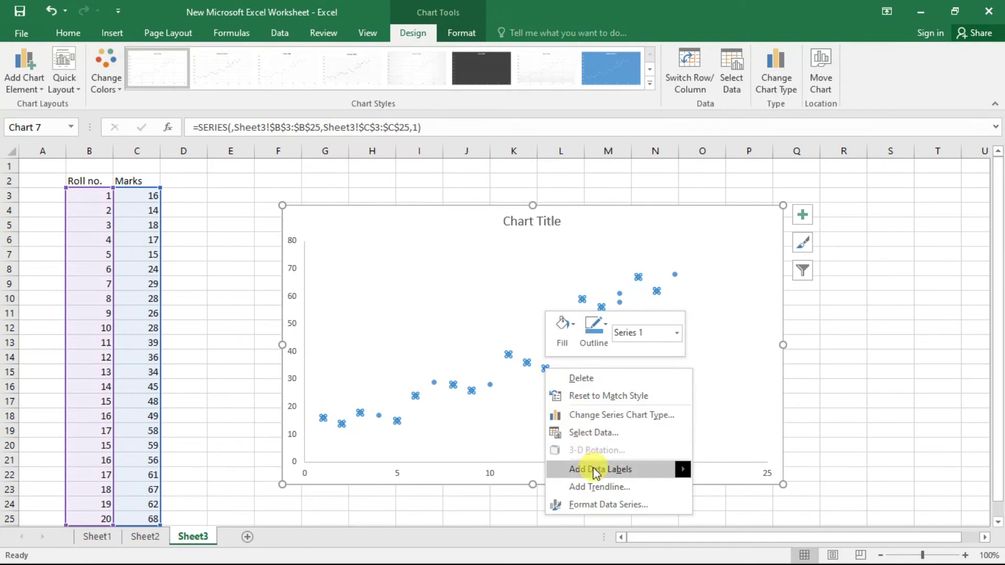
mouse_move(594, 470)
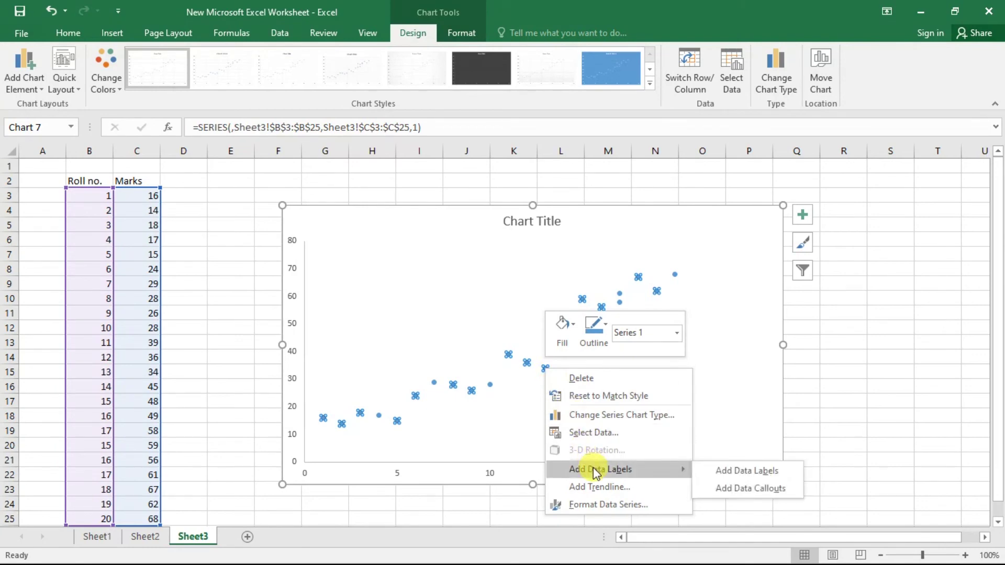
left_click(738, 472)
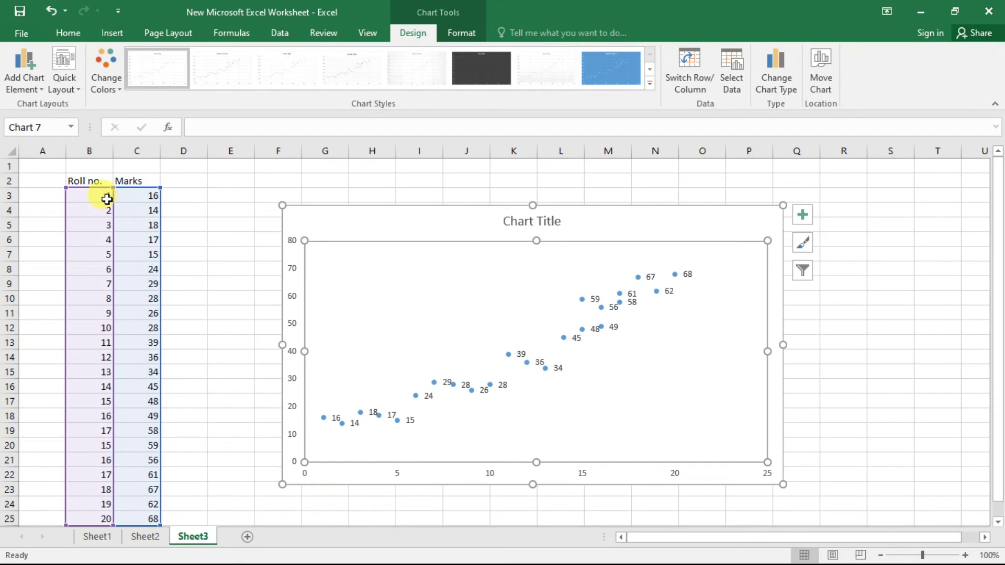
Set the horizontal axis maximum to 21 and its major unit to 1, and title the chart Scatter Plot
double_click(398, 474)
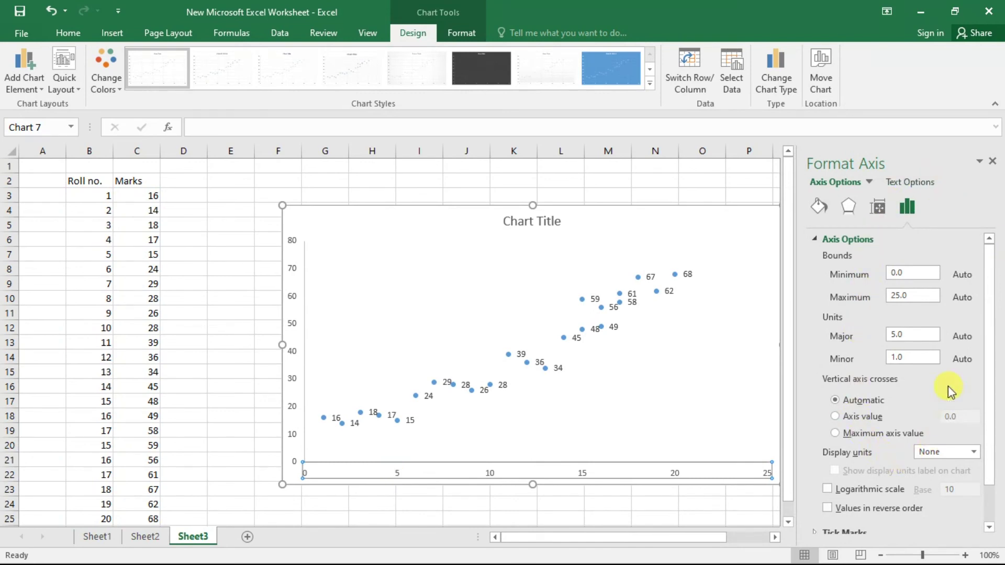
left_click(905, 297)
left_click(896, 339)
key("Return")
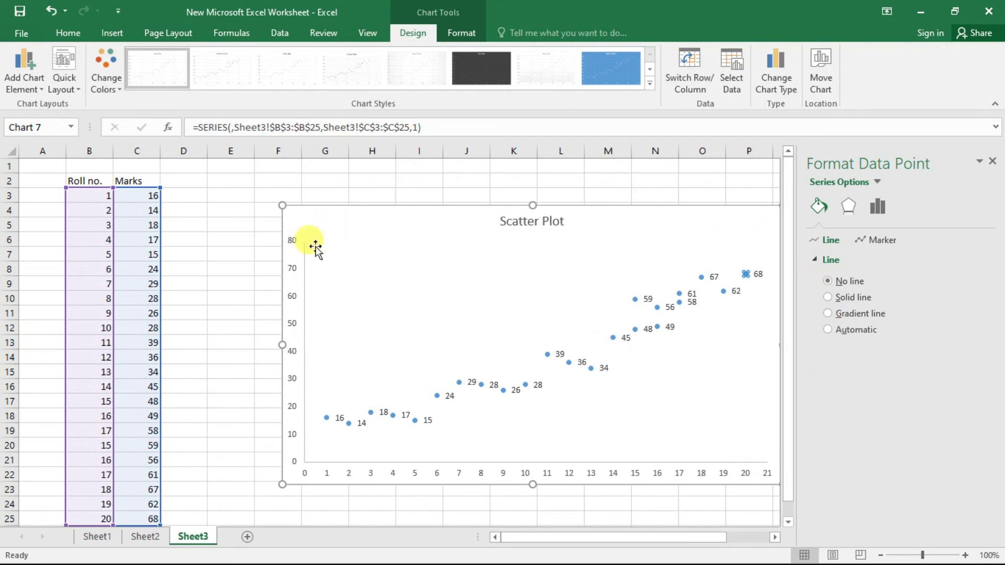
Change the marks in C18 to 90 to create an outlier in the scatter plot, and close the formatting pane
left_click(150, 518)
left_click(151, 417)
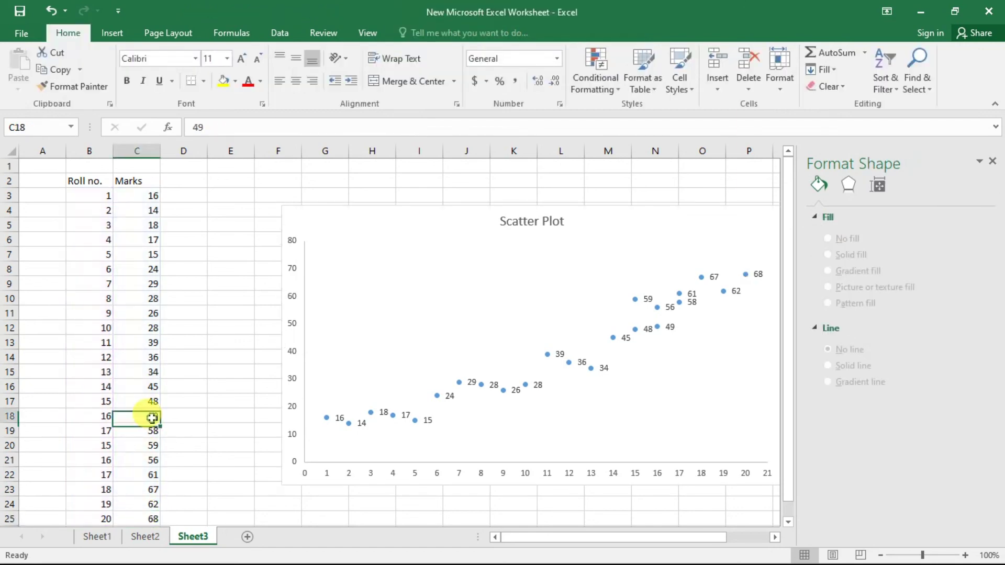
type("90")
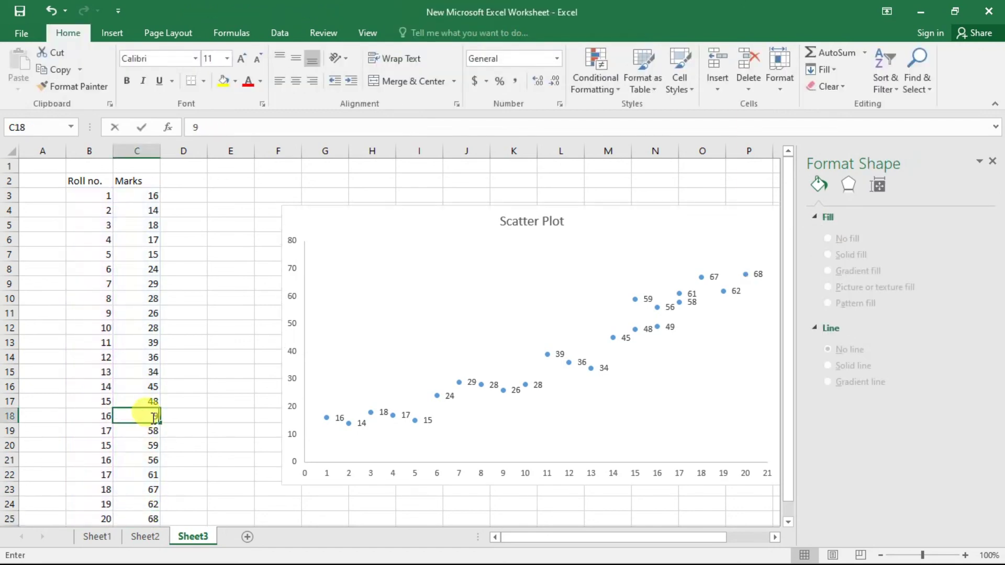
key("Return")
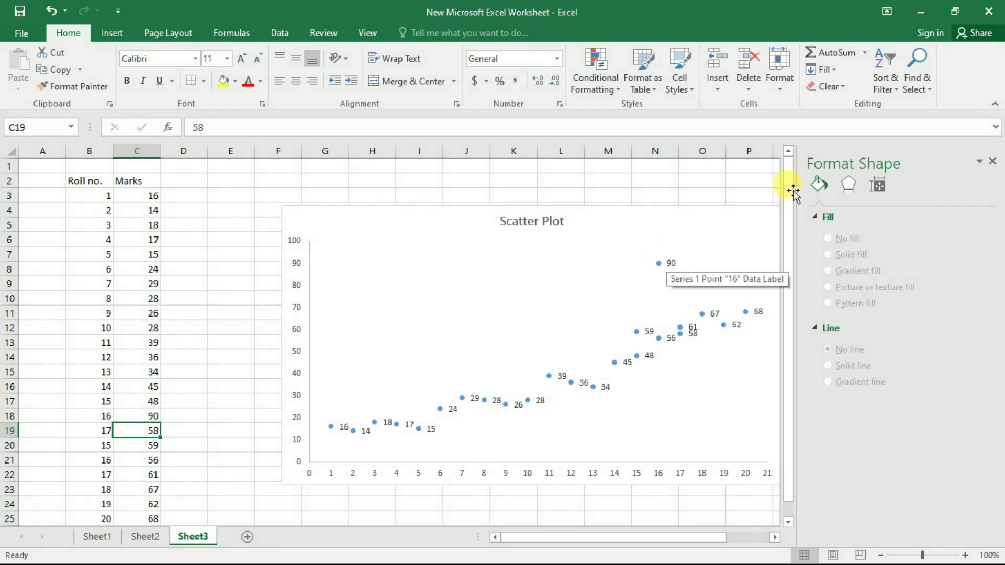
left_click(992, 162)
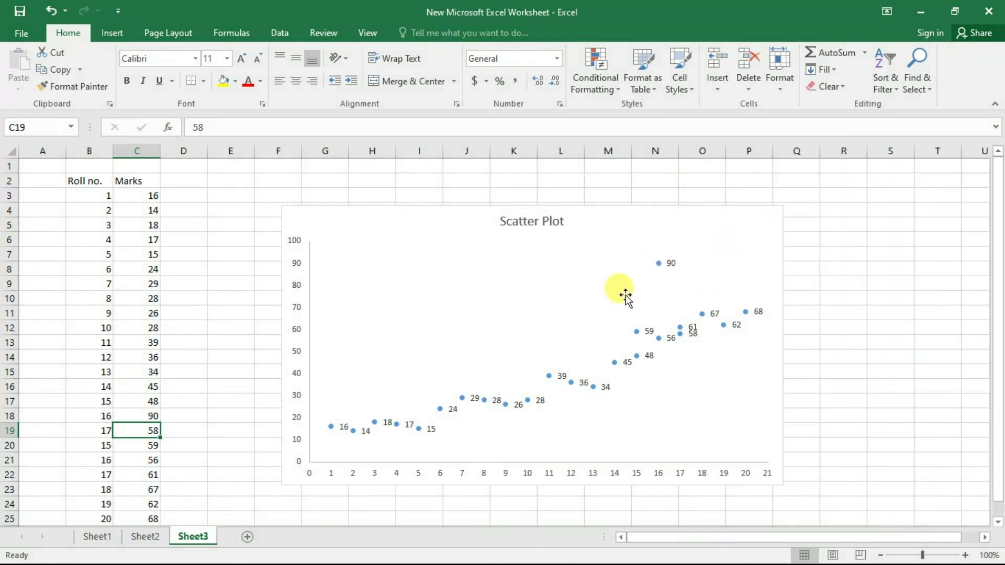